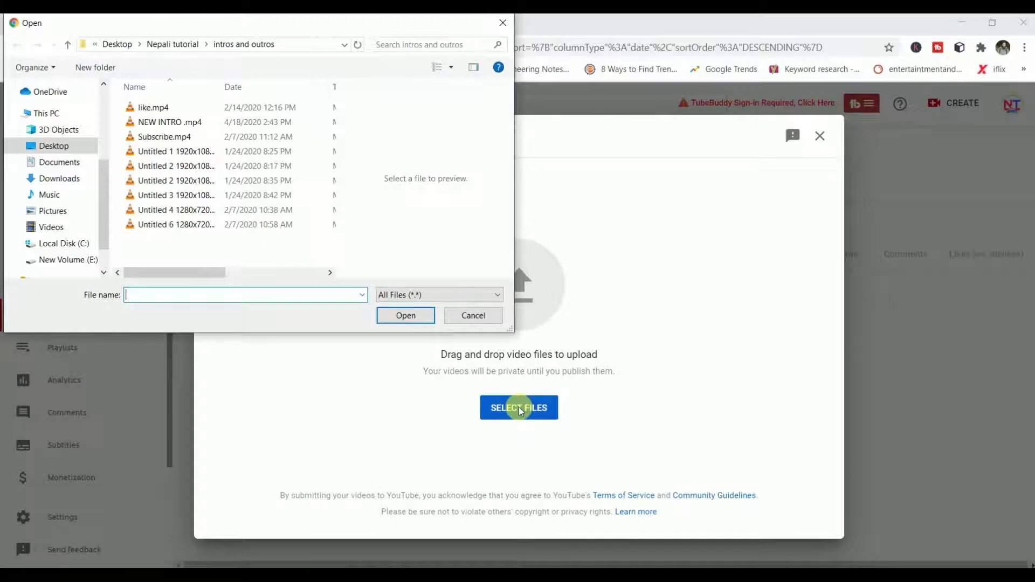
Upload the Untitled 2 1920x1080 video, then open a blank new browser tab
left_click(254, 172)
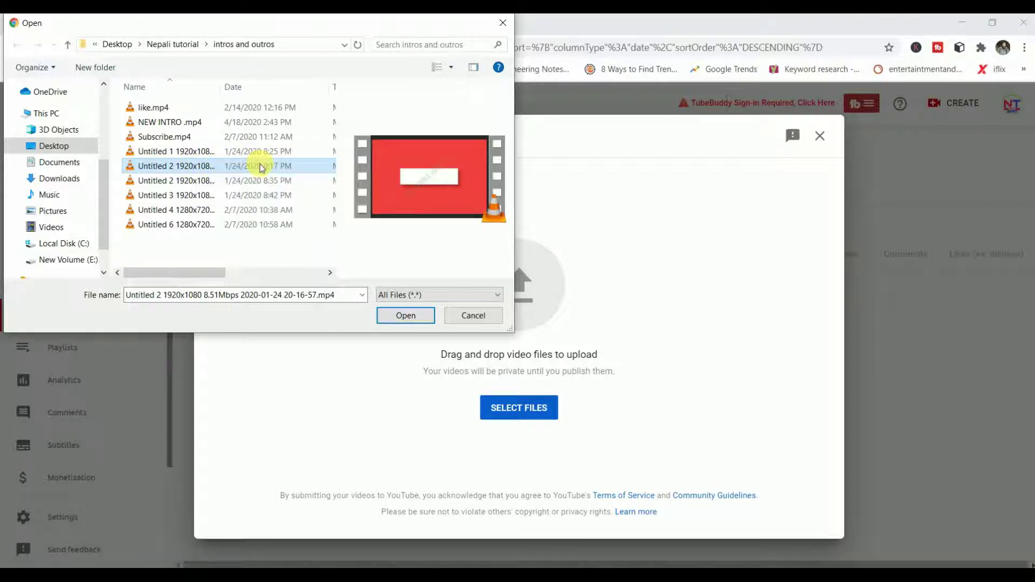
left_click(405, 316)
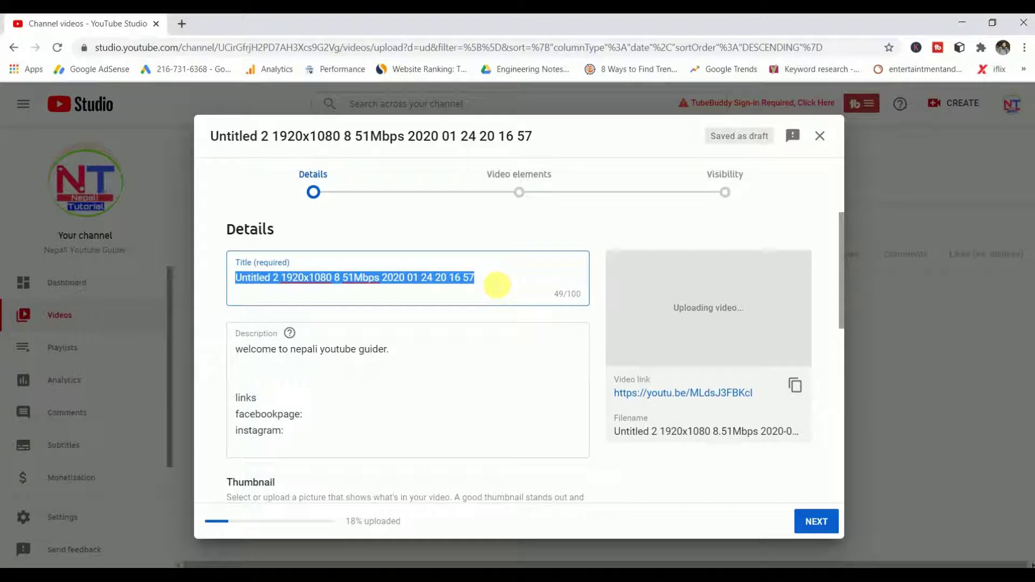
left_click(497, 285)
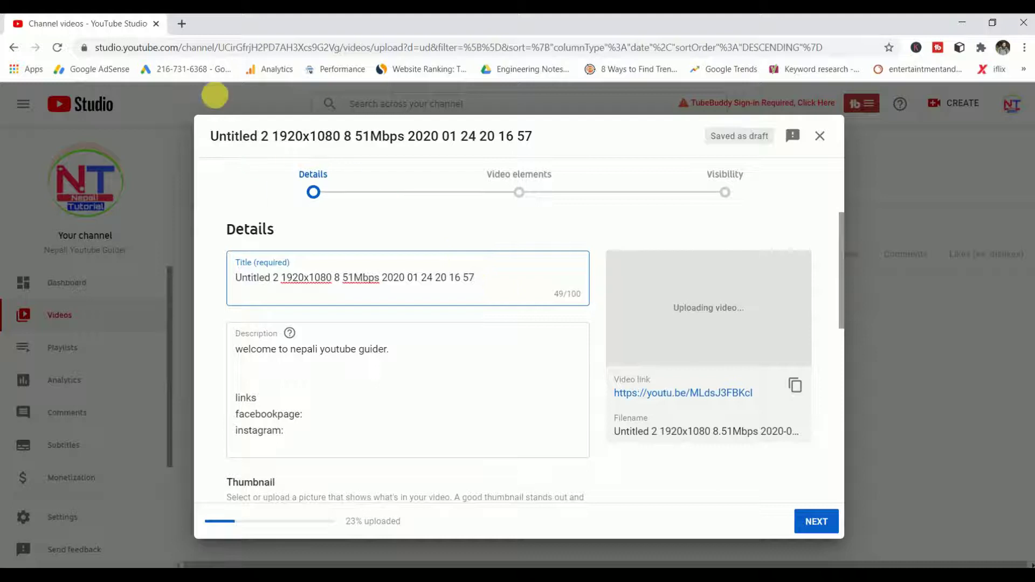
left_click(181, 24)
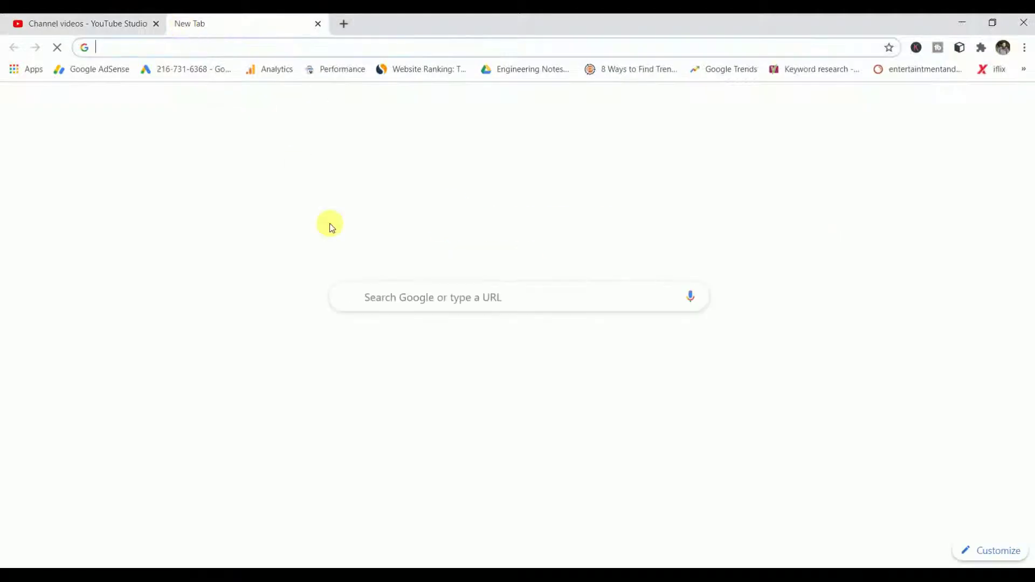
Search YouTube for 'bikram baral biography'
left_click(370, 363)
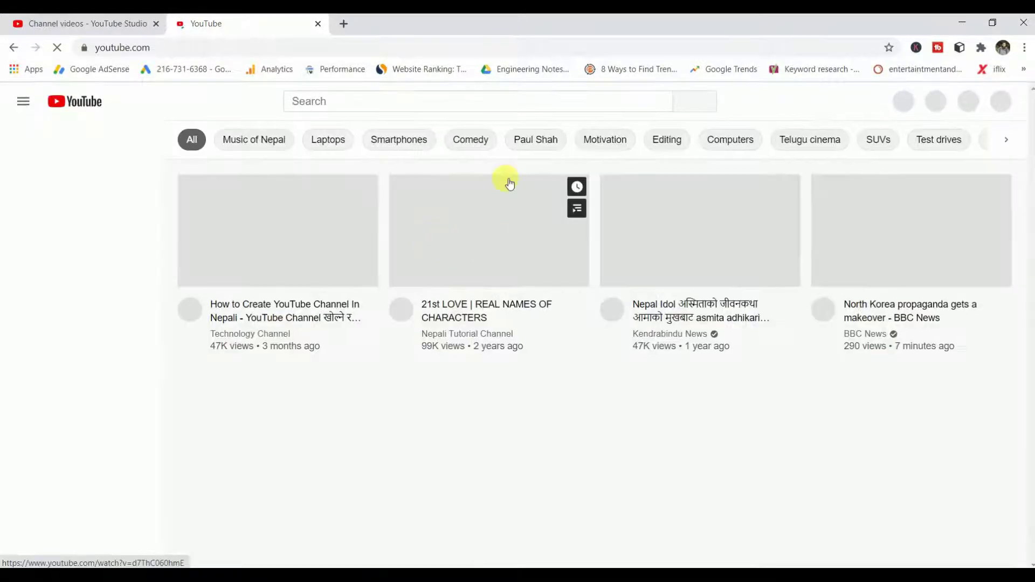
left_click(363, 103)
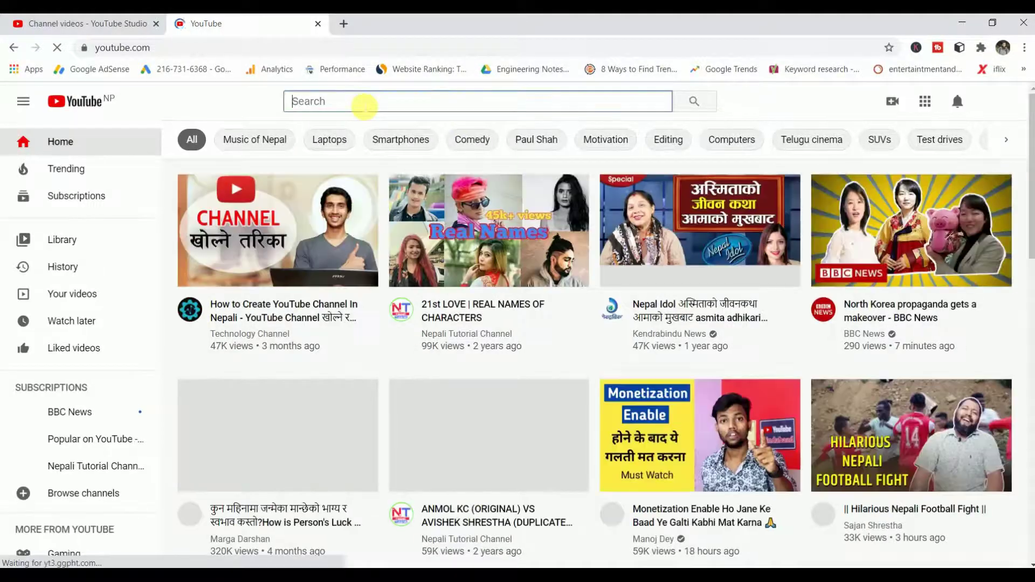
type("bikram ba")
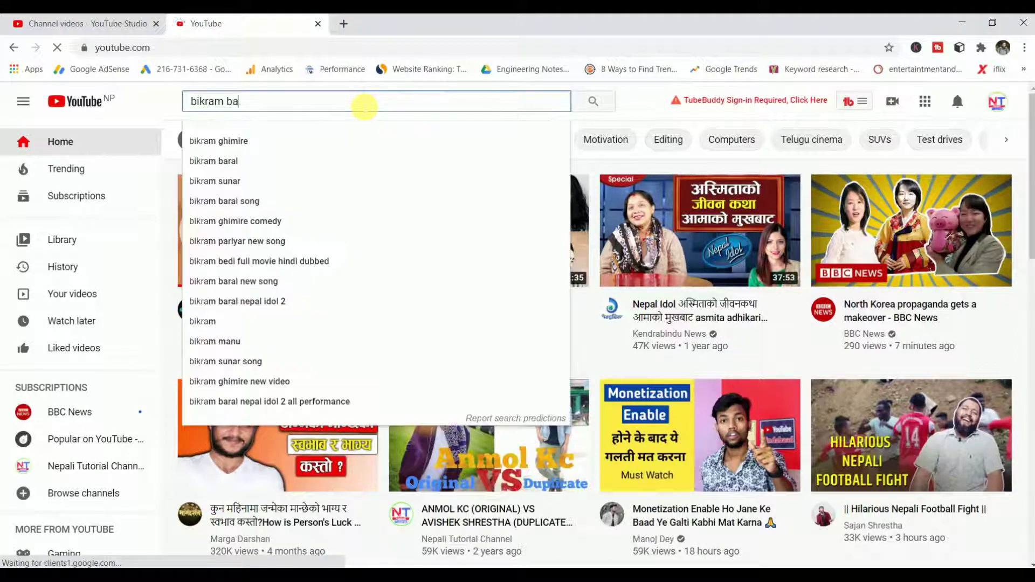
type("ral bi")
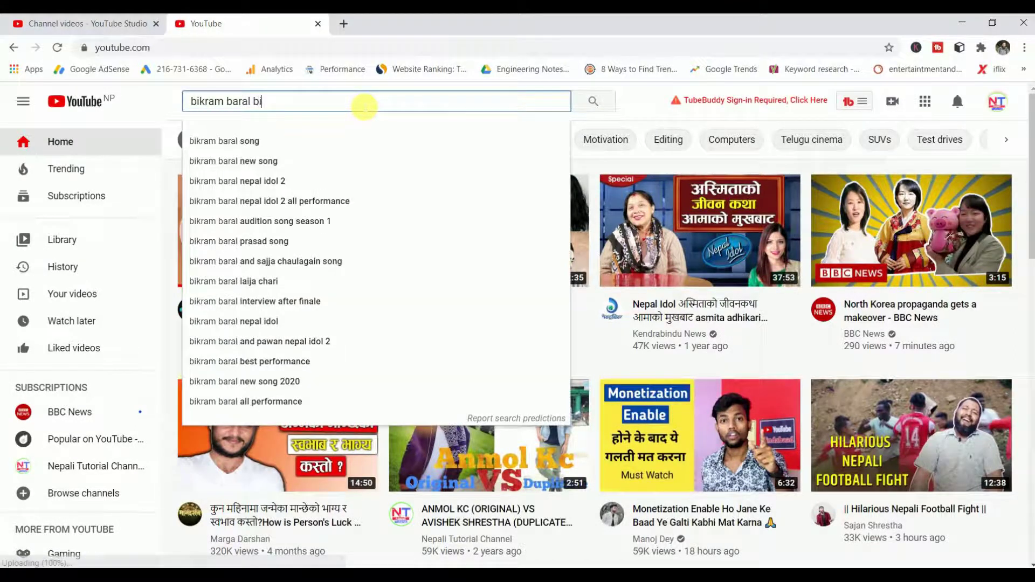
type("o")
left_click(263, 141)
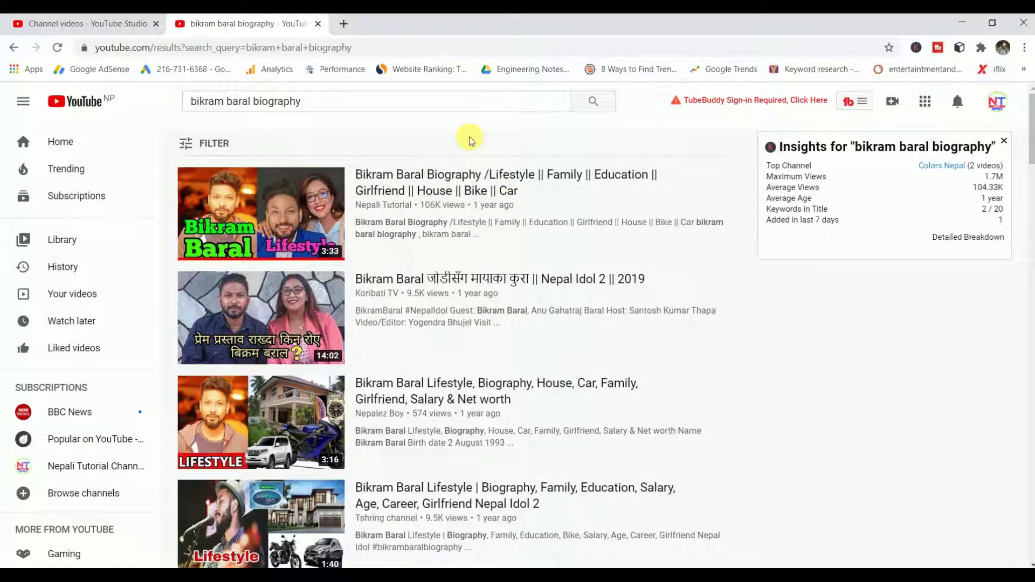
Replace the query with a search for 'harihar adhikari biography'
left_click(316, 105)
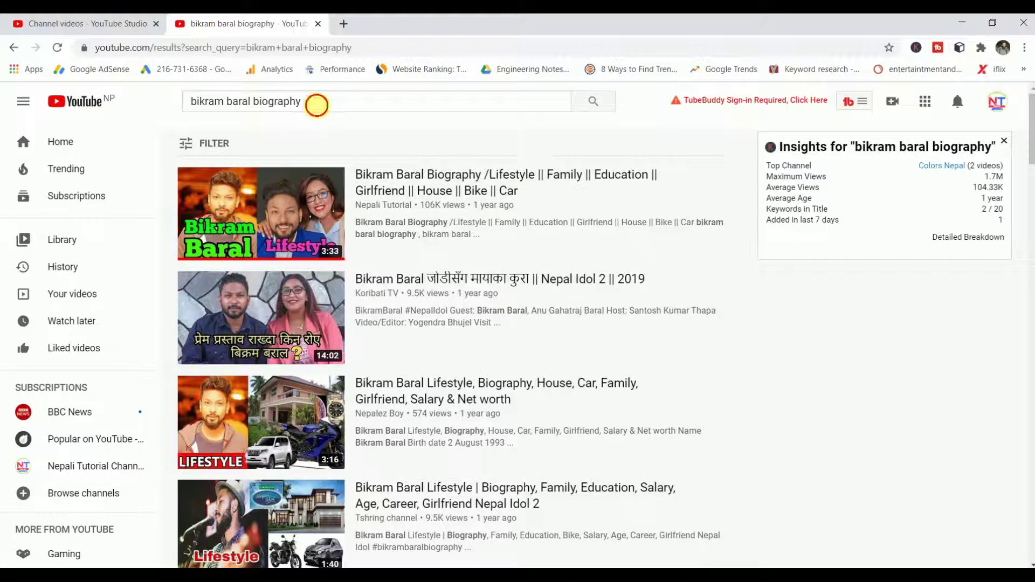
key("BackSpace")
key("BackSpace")
key("BackSpace")
key("BackSpace")
key("BackSpace")
key("BackSpace")
key("BackSpace")
key("BackSpace")
key("BackSpace")
key("BackSpace")
key("BackSpace")
key("BackSpace")
key("BackSpace")
key("BackSpace")
key("BackSpace")
key("BackSpace")
key("BackSpace")
key("BackSpace")
key("BackSpace")
key("BackSpace")
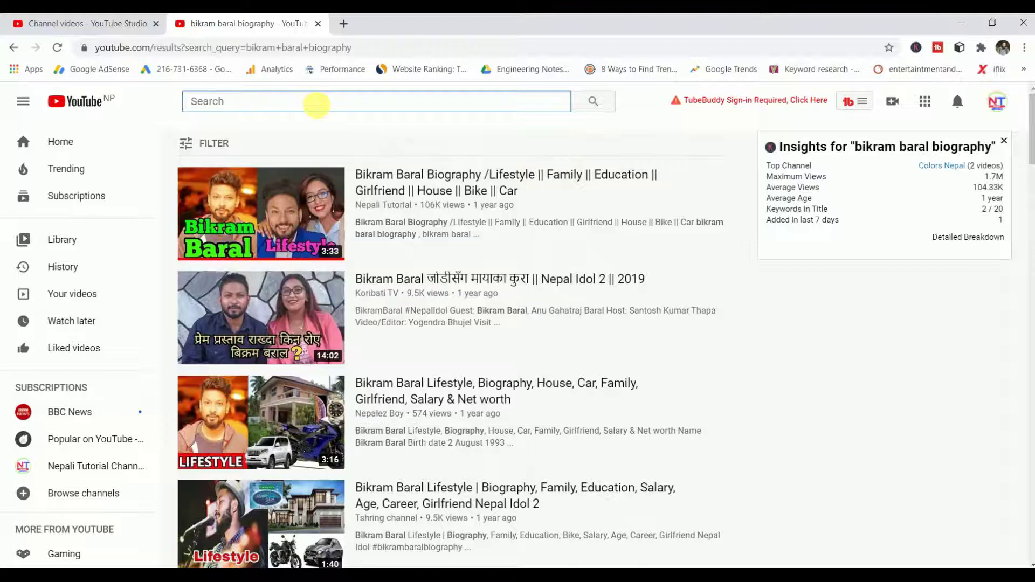
type("harihar adhikar")
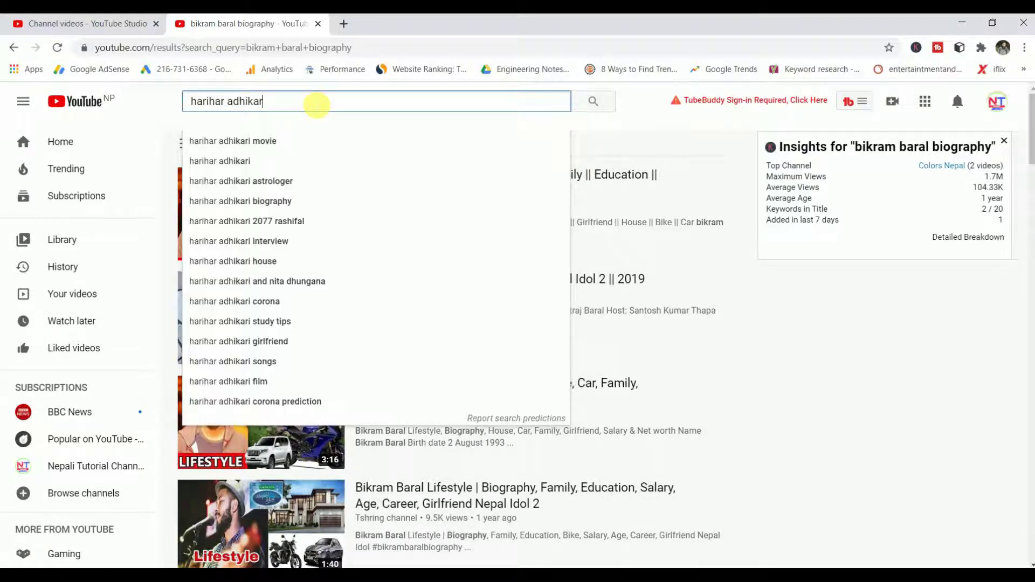
type("i b")
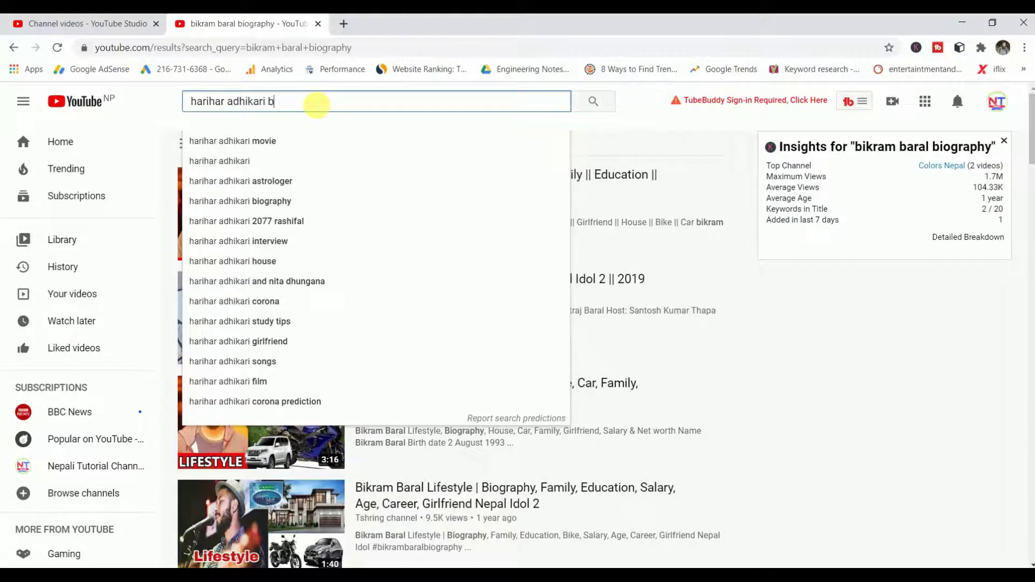
type("iography")
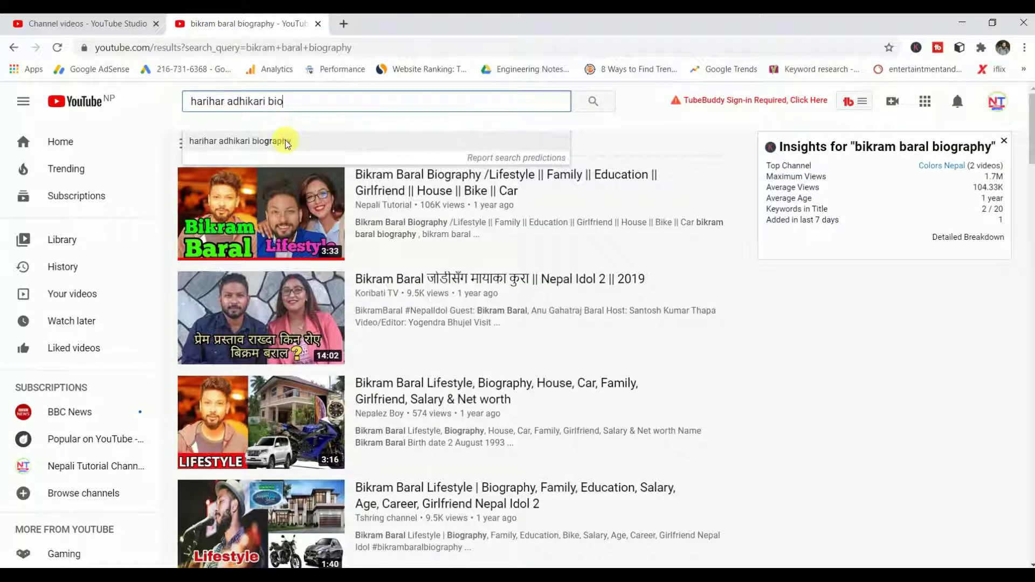
left_click(288, 141)
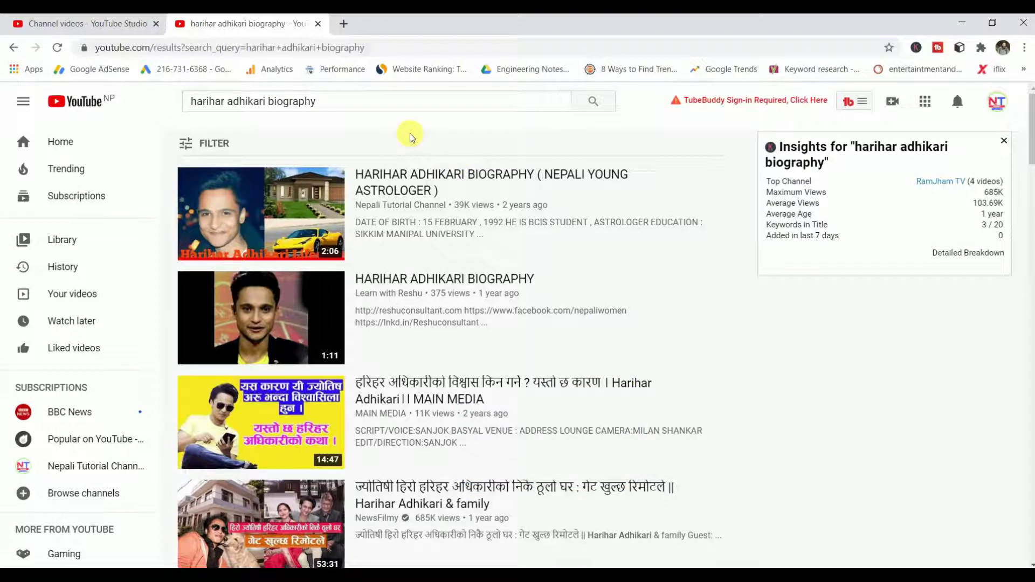
left_click(111, 23)
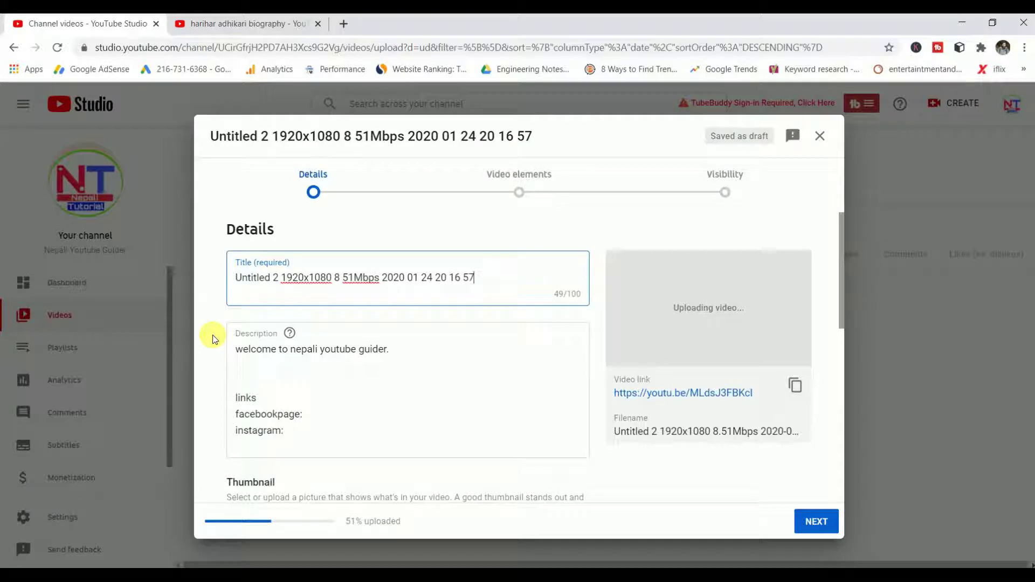
Erase the default file-name title so the Title field is empty
key("BackSpace")
key("BackSpace")
key("BackSpace")
key("BackSpace")
key("BackSpace")
key("BackSpace")
key("BackSpace")
key("BackSpace")
key("BackSpace")
key("BackSpace")
key("BackSpace")
key("BackSpace")
key("BackSpace")
key("BackSpace")
key("BackSpace")
key("BackSpace")
key("BackSpace")
key("BackSpace")
key("BackSpace")
key("BackSpace")
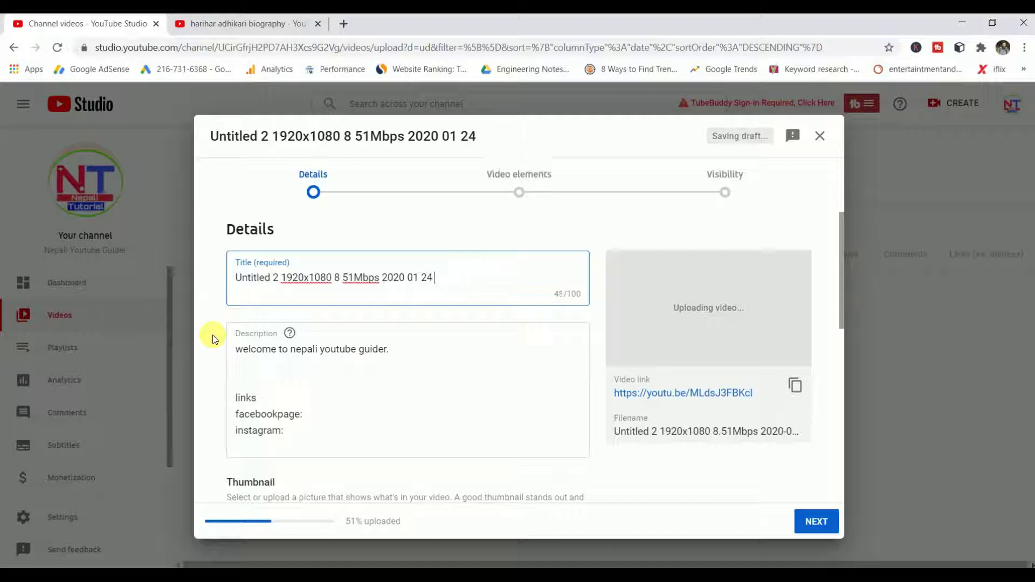
key("BackSpace")
key("BackSpace")
key("BackSpace")
key("BackSpace")
key("BackSpace")
key("BackSpace")
key("BackSpace")
key("BackSpace")
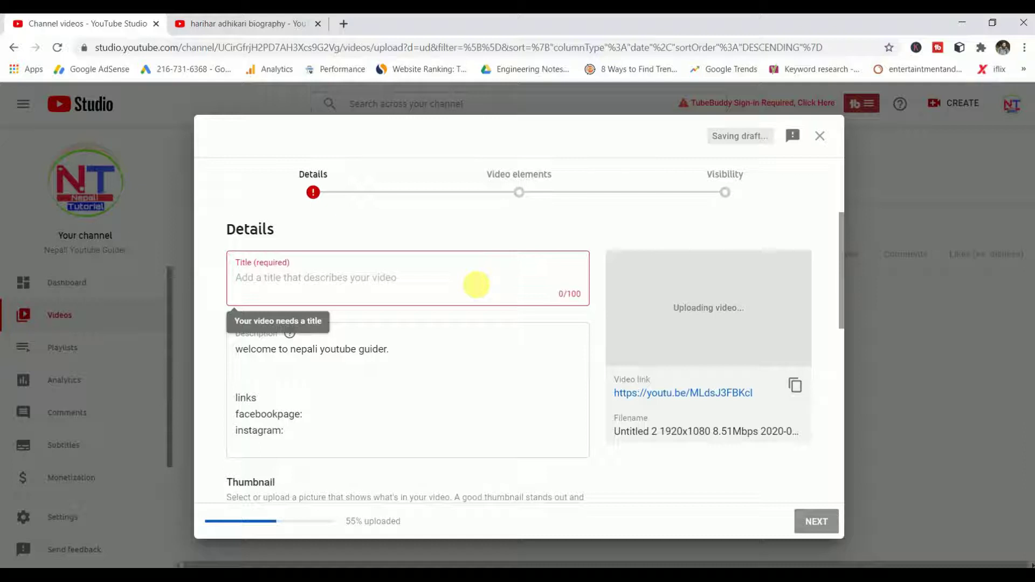
Title the video 'How to make cake at home in nepali ? || gharmai mai cake banaune sajilo tarika'
type("H")
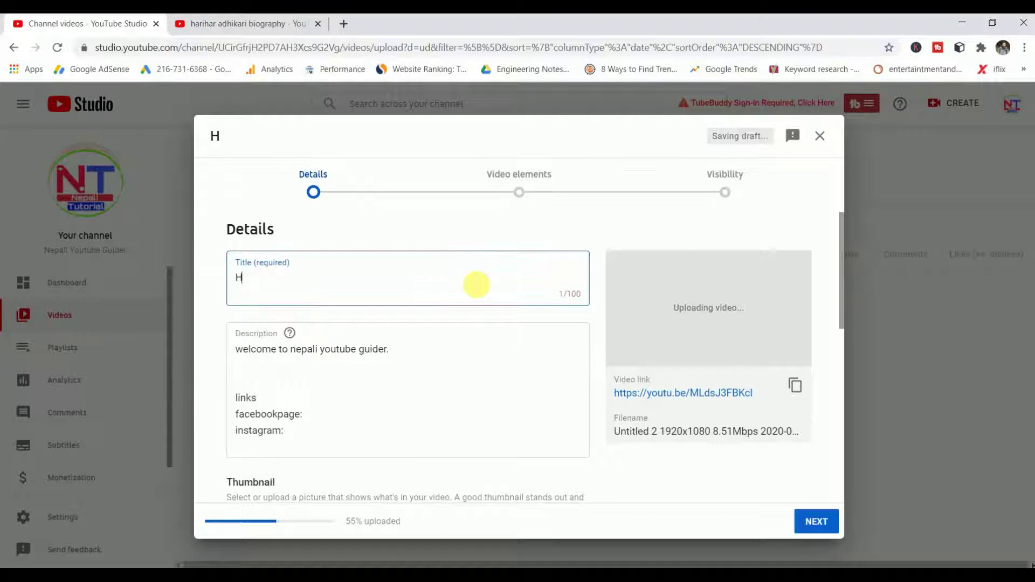
type("ow to mak")
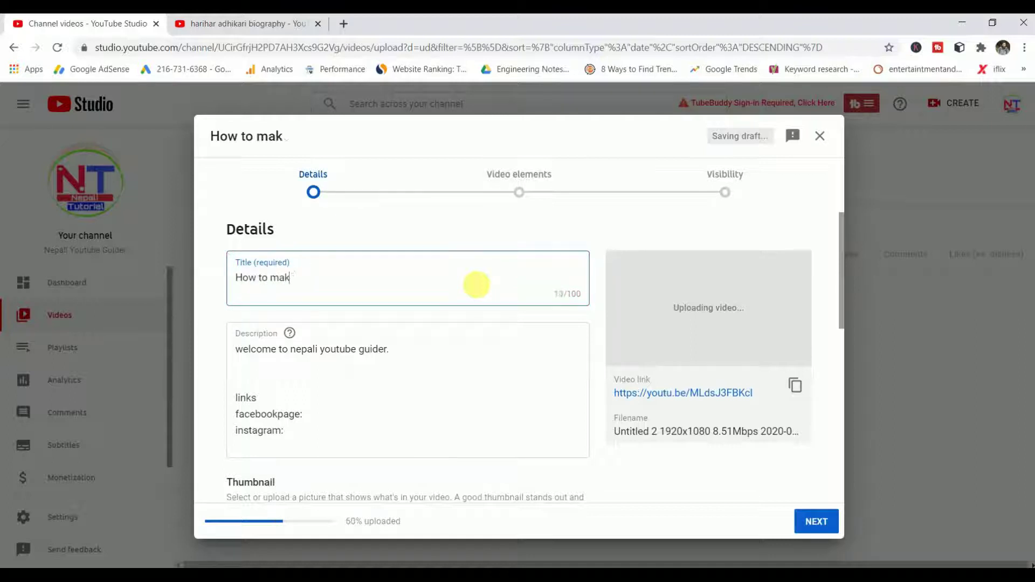
type("e cake at home")
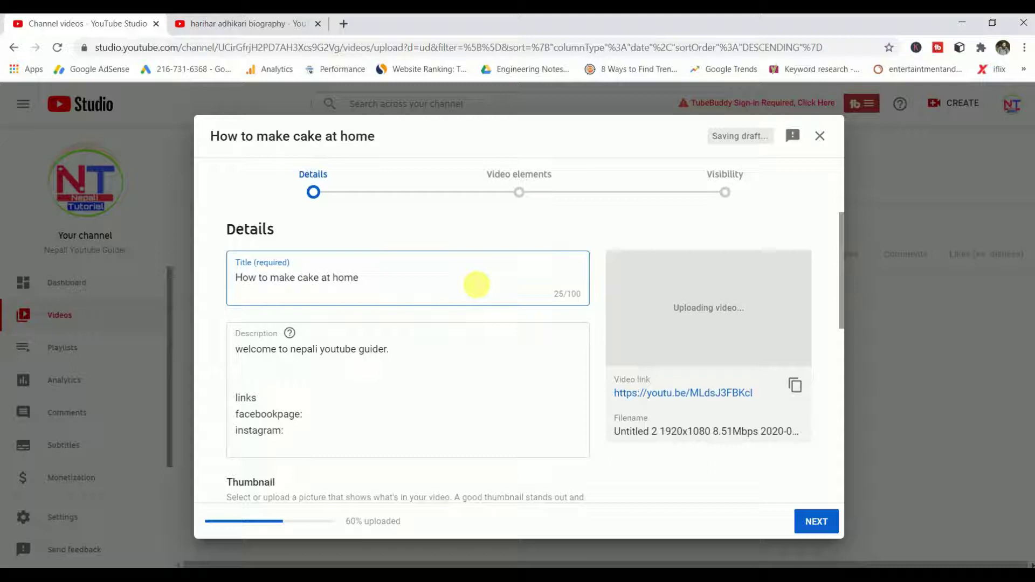
type("in nepali")
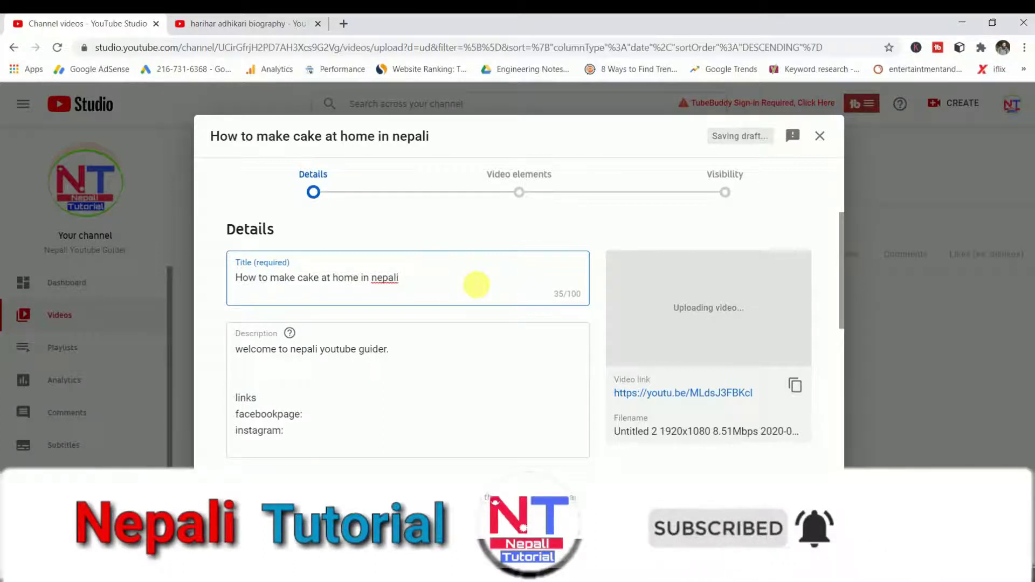
type("?")
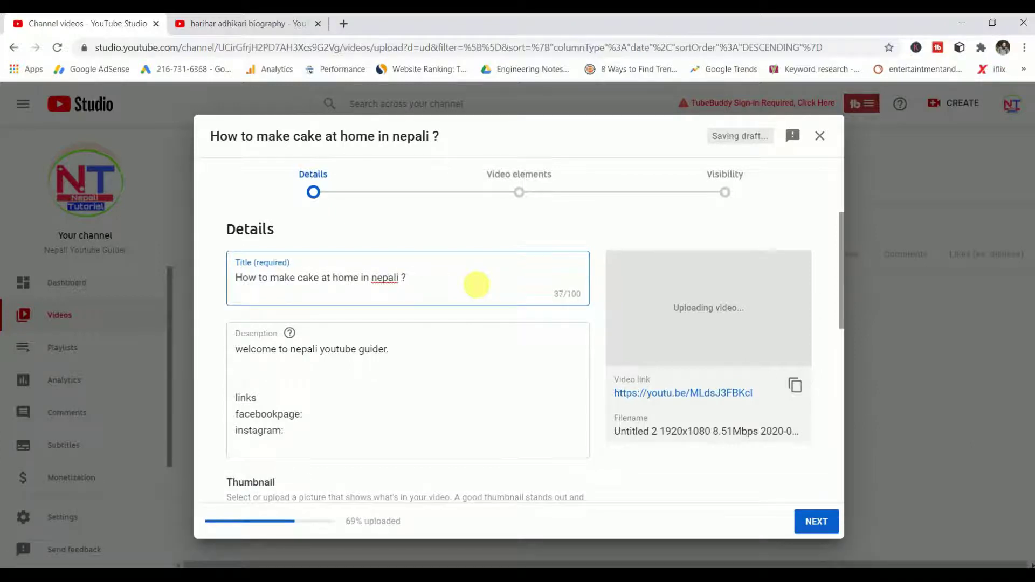
type(" |||")
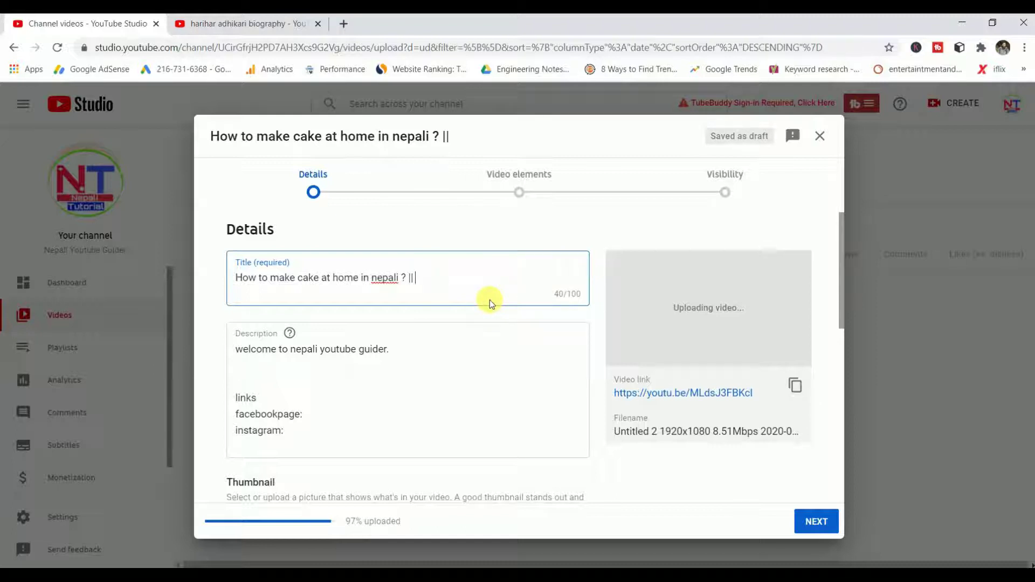
type("gharma")
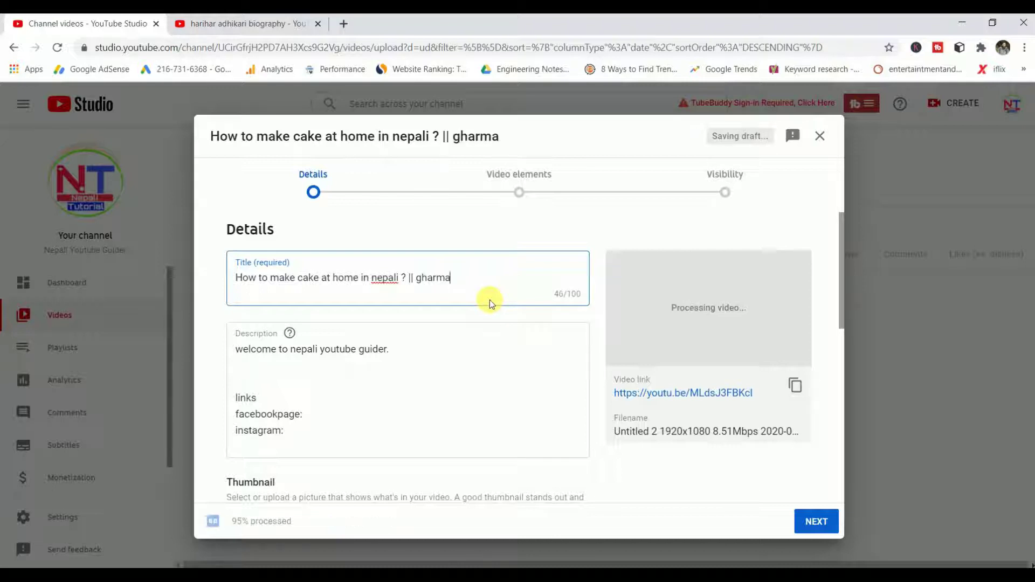
type("i mai ")
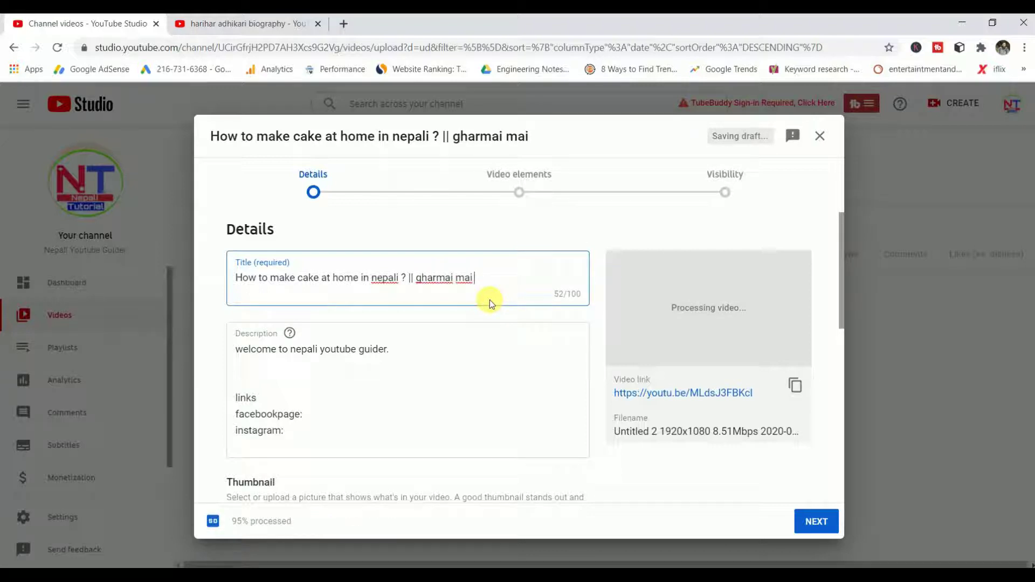
type("cake bna")
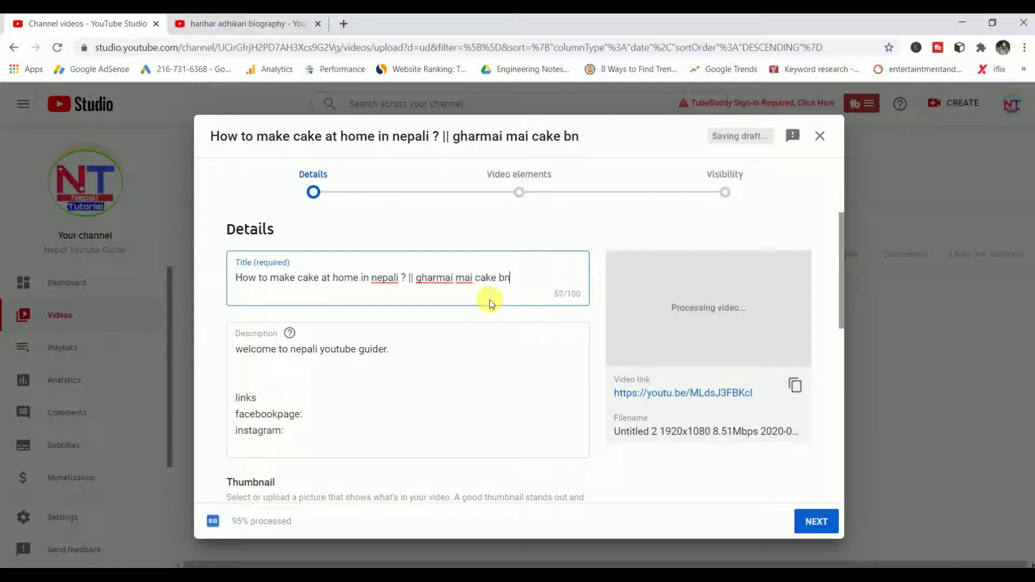
key("BackSpace")
key("BackSpace")
type("anaune sajil")
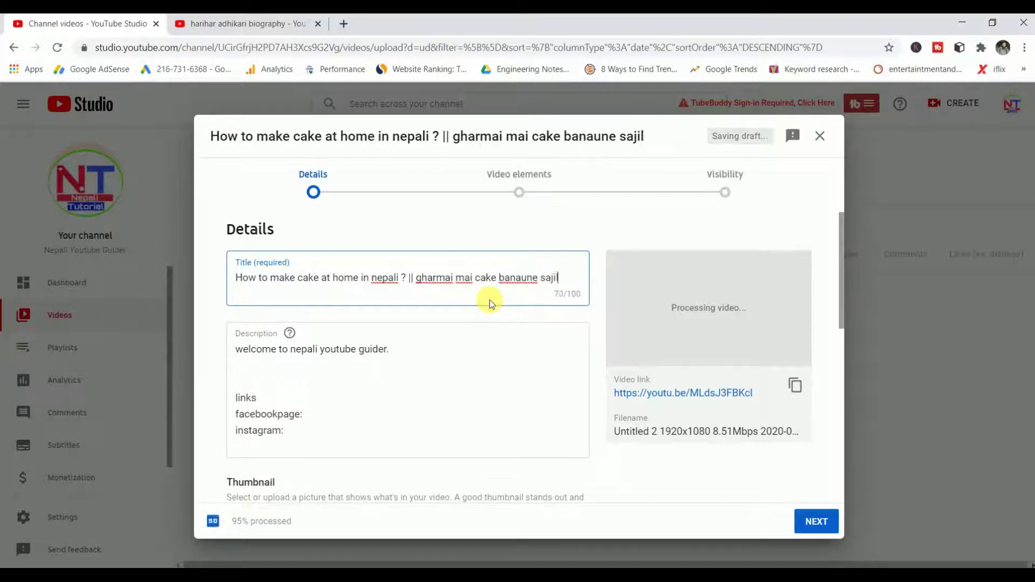
type("o tarika")
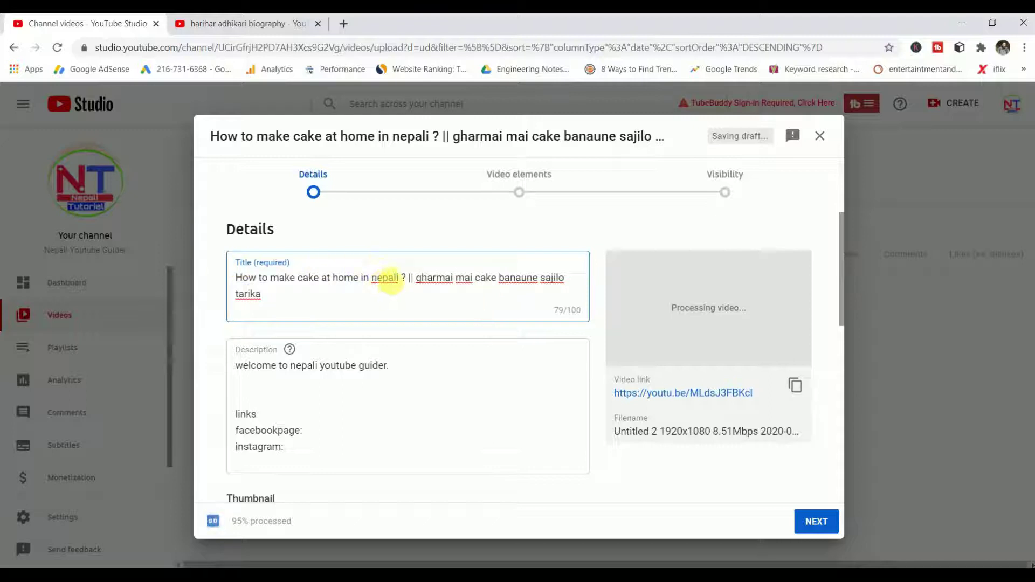
left_click(399, 373)
Replace the description with 'in this video i am going to teach you how to make cake at home in nepali .'
key("BackSpace")
key("BackSpace")
key("BackSpace")
key("BackSpace")
key("BackSpace")
key("BackSpace")
key("BackSpace")
key("BackSpace")
key("BackSpace")
key("BackSpace")
key("BackSpace")
key("BackSpace")
key("BackSpace")
key("BackSpace")
key("BackSpace")
key("BackSpace")
key("BackSpace")
key("BackSpace")
key("BackSpace")
key("BackSpace")
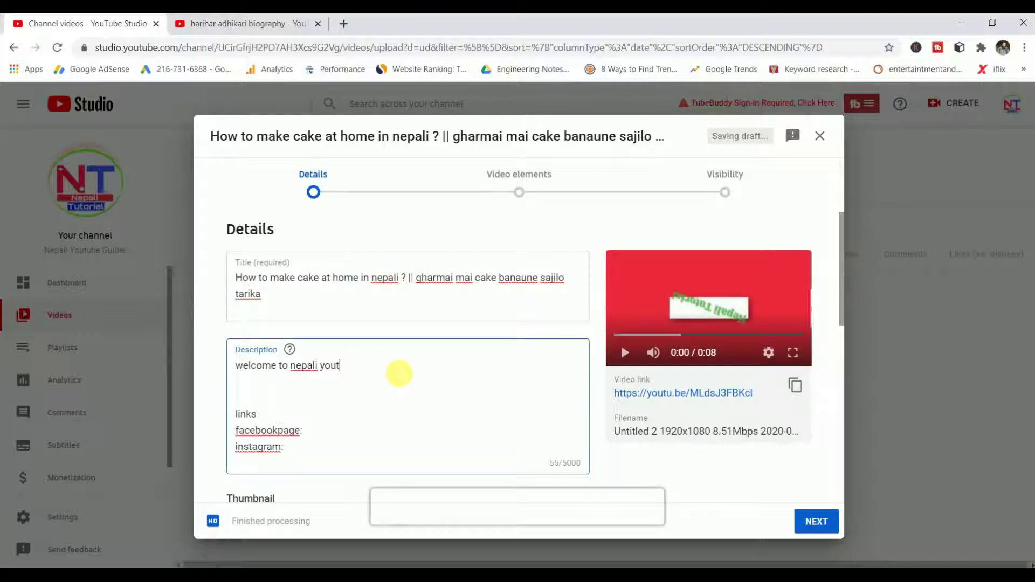
type("i")
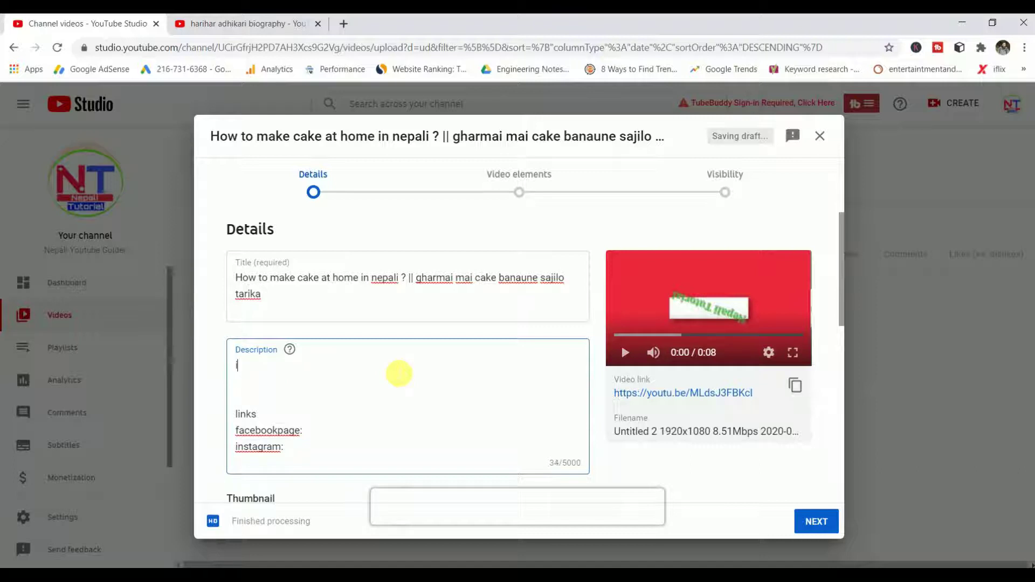
type("n this video i am going t")
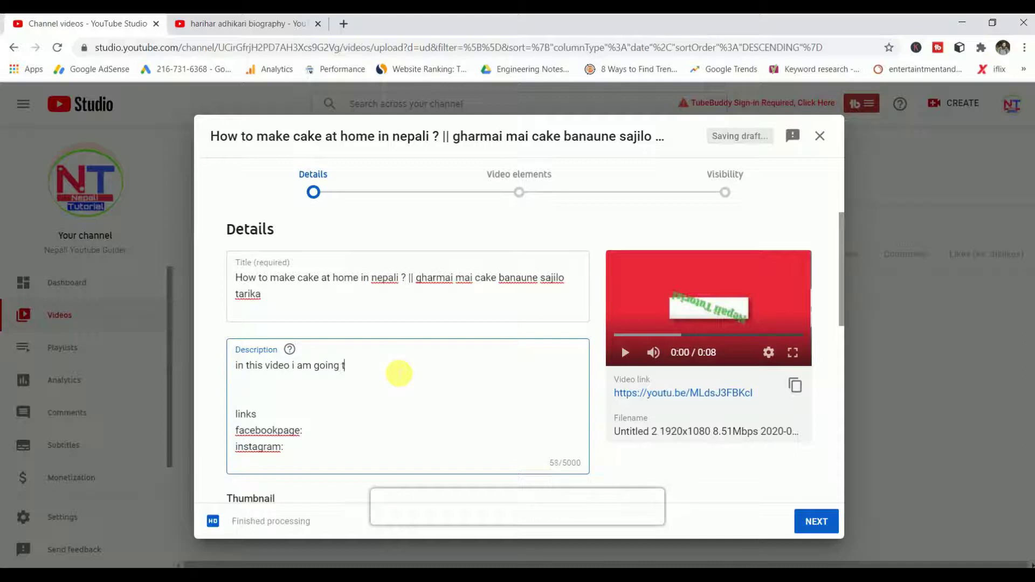
type("o teach you how to ")
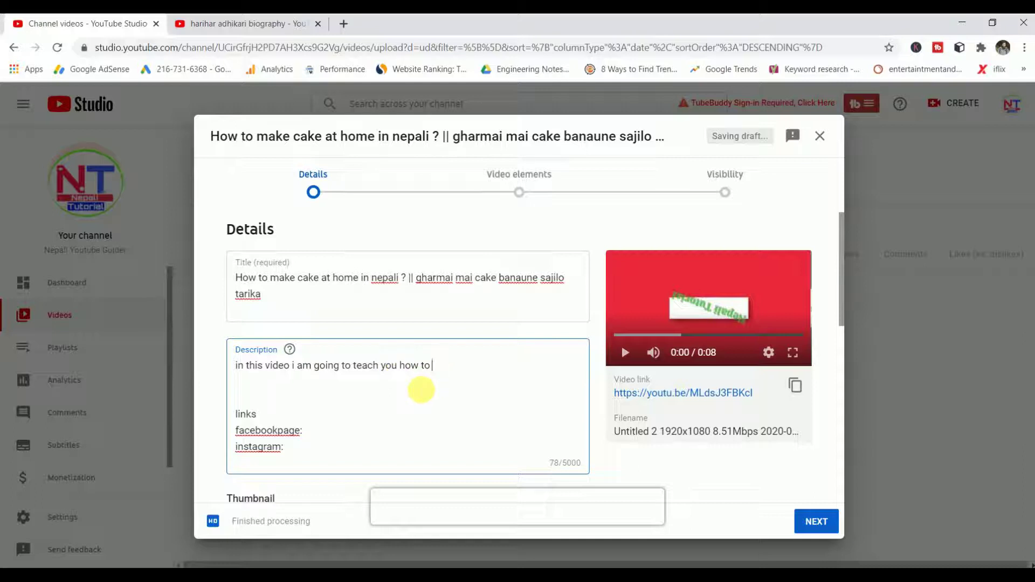
type("make cake at home in ")
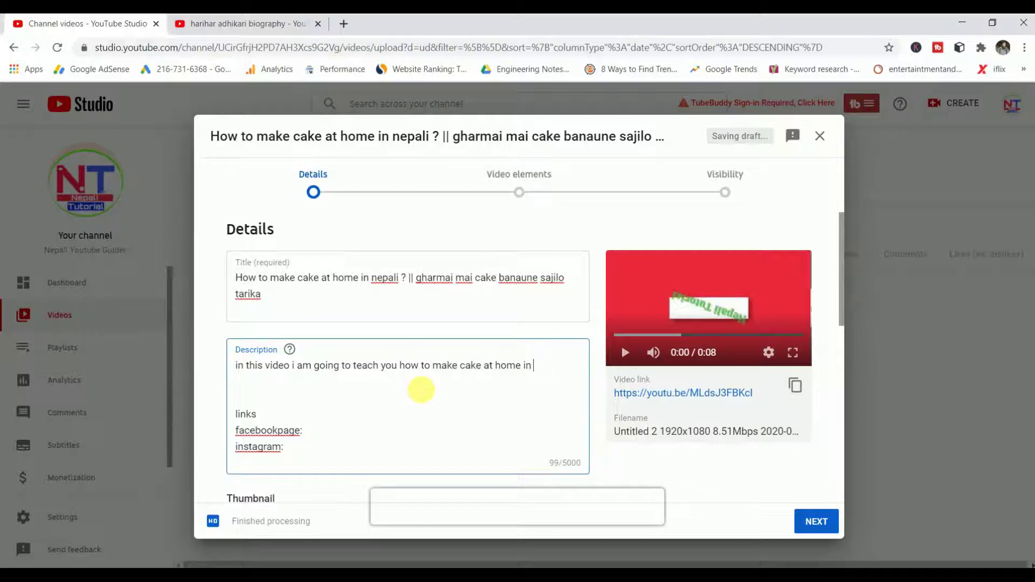
type("nepali .")
key("Return")
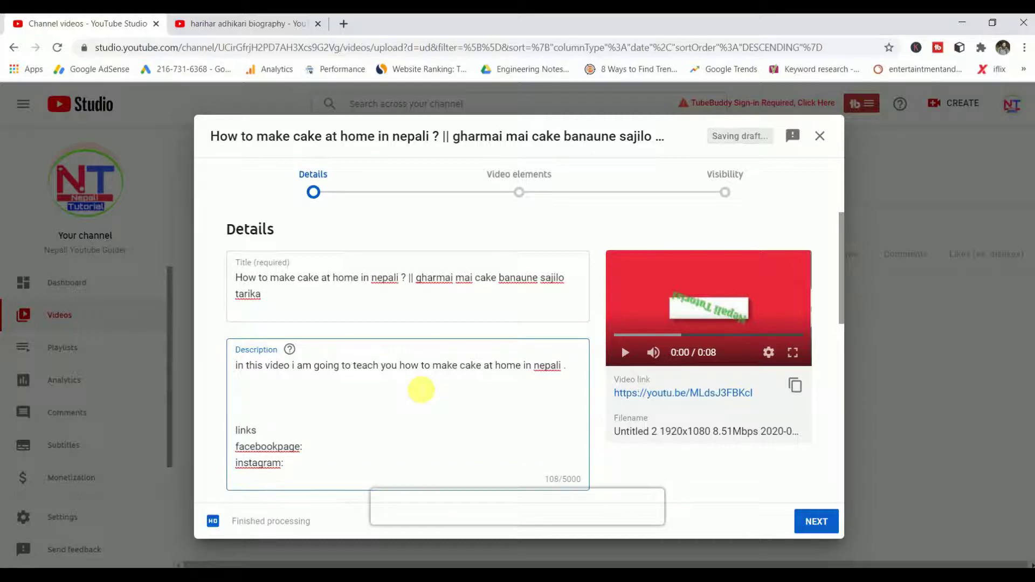
key("Return")
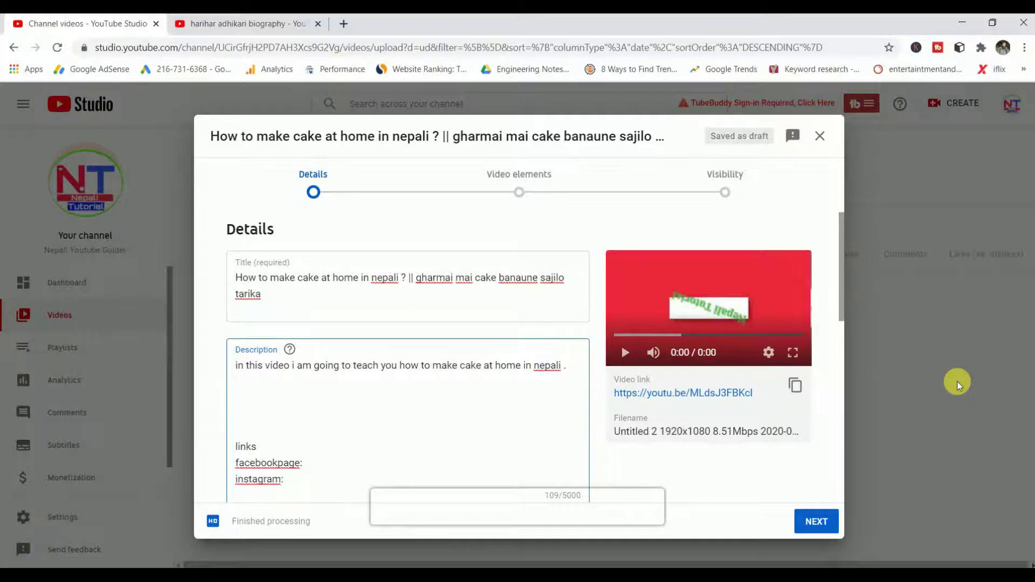
Switch the keyboard to Nepali and add the line 'gharmai sajilo sanga cake banaune sajilo tarika'
left_click(940, 568)
left_click(944, 513)
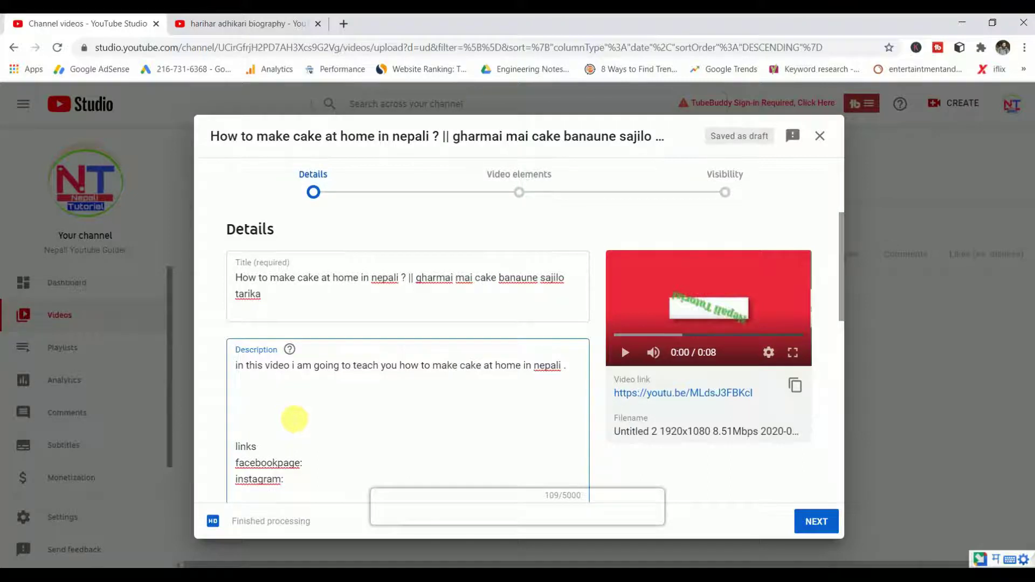
type("ghar")
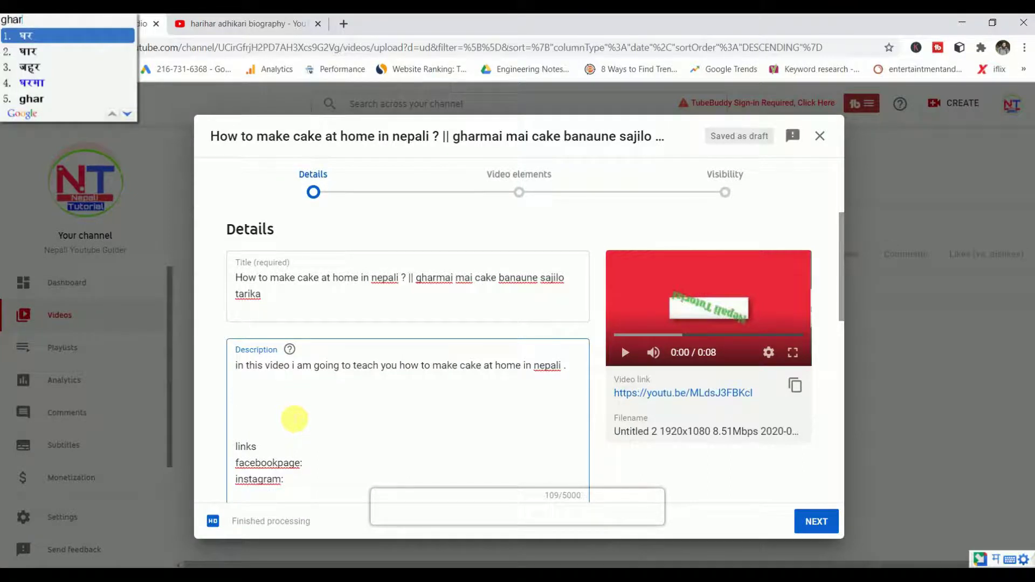
type("mai sajil")
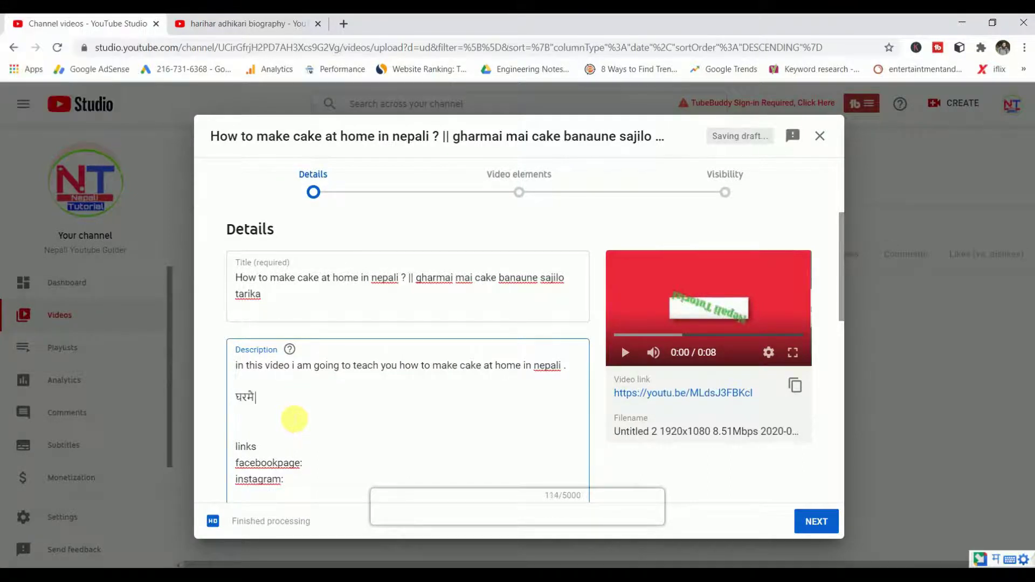
type("o sanga cake")
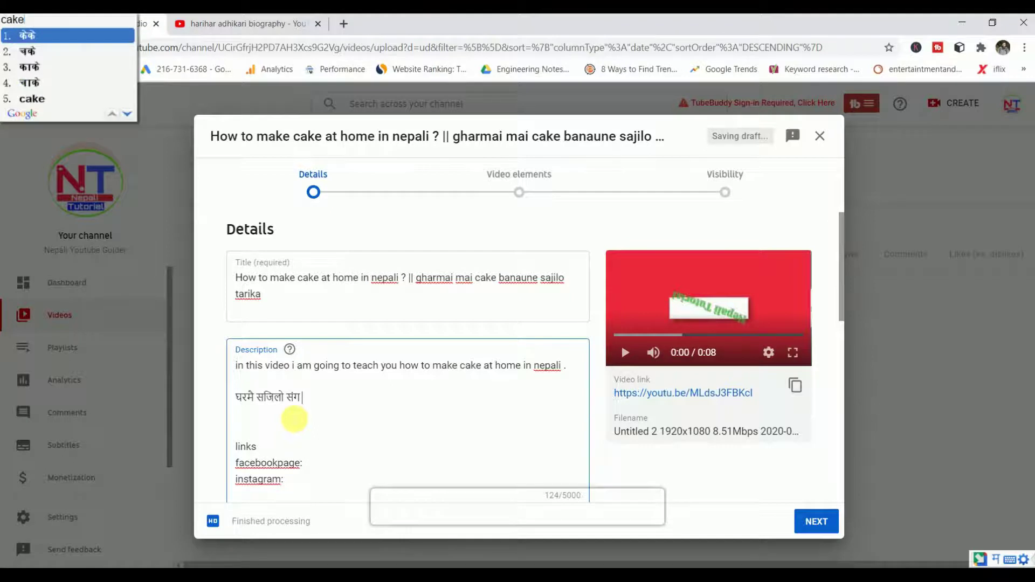
key("Down")
key("Down")
key("Down")
key("Down")
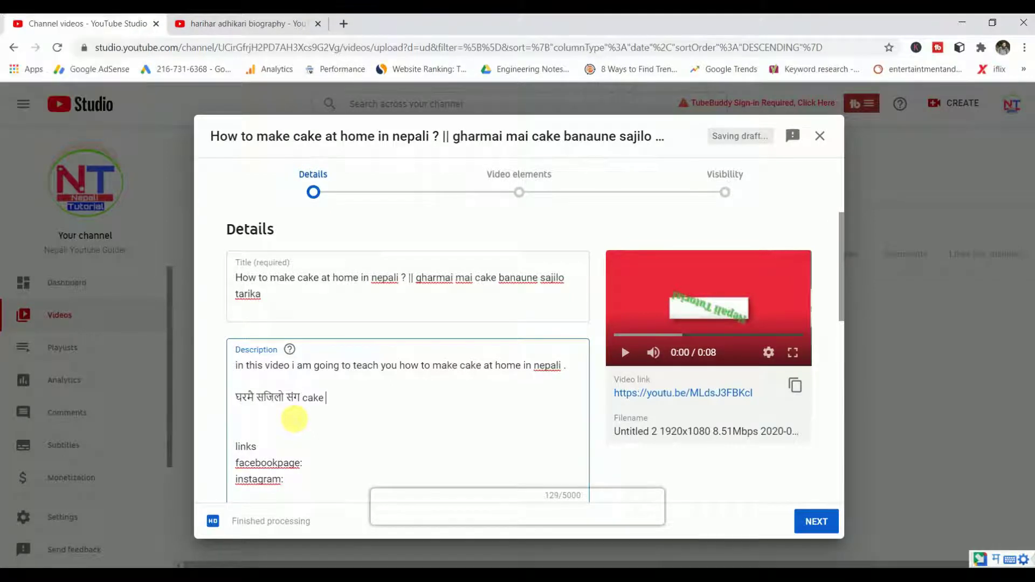
type("banaune")
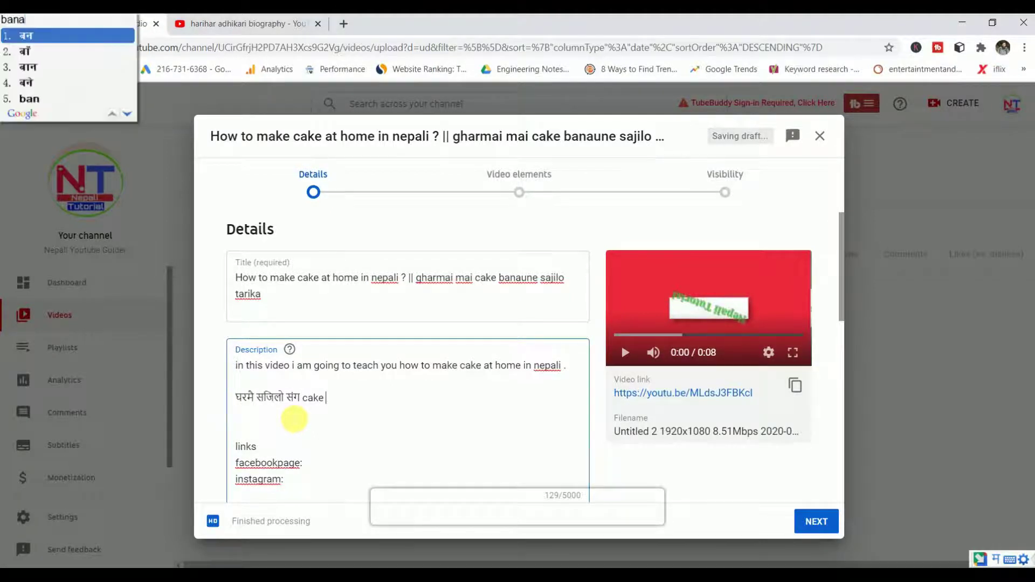
type(" sajilo ")
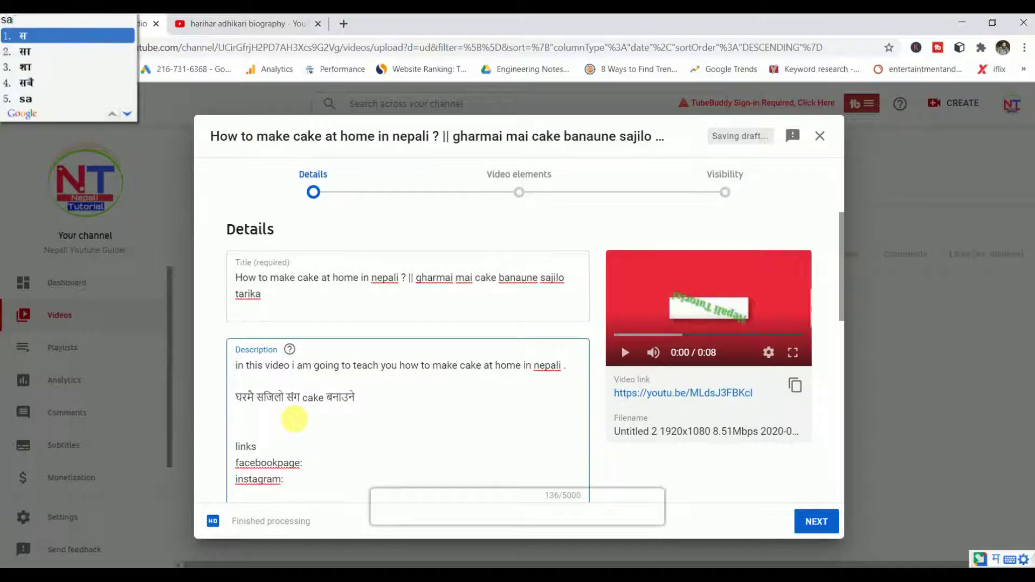
type("tarika")
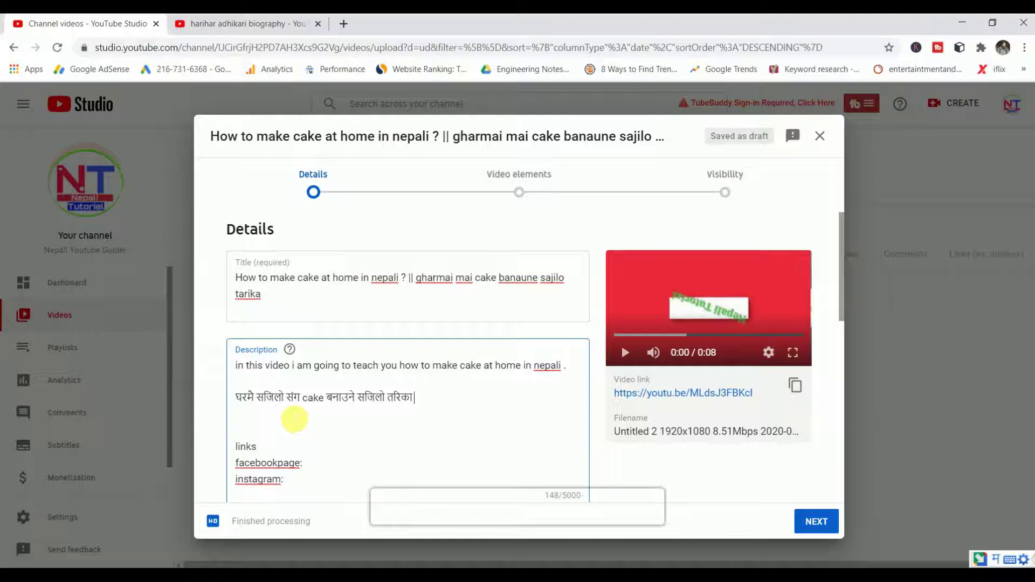
key("BackSpace")
left_click(241, 397)
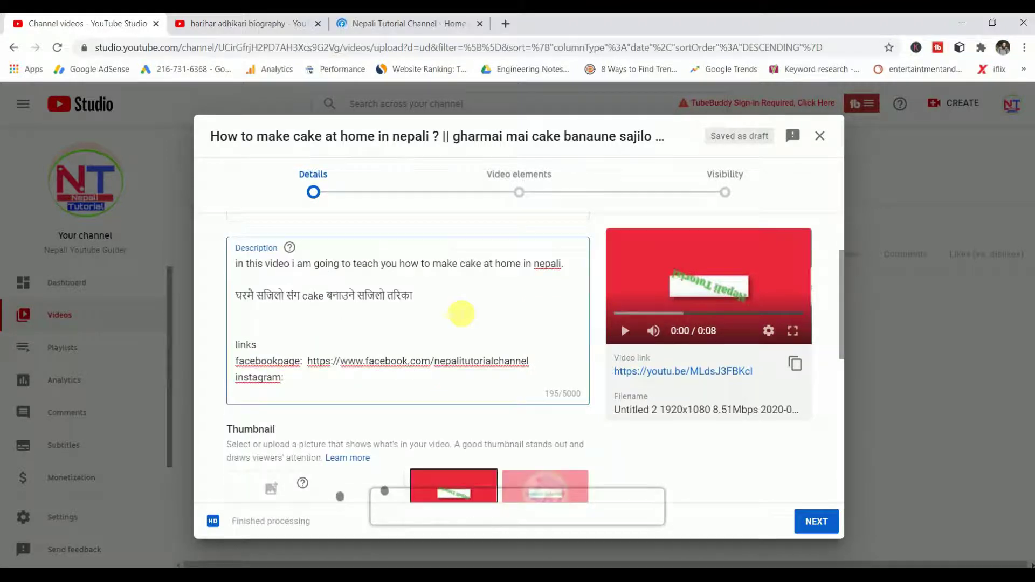
Open the custom-thumbnail help and choose VERIFY to start account verification
scroll(462, 313, "down", 3)
scroll(462, 313, "down", 3)
scroll(458, 308, "up", 2)
mouse_move(306, 329)
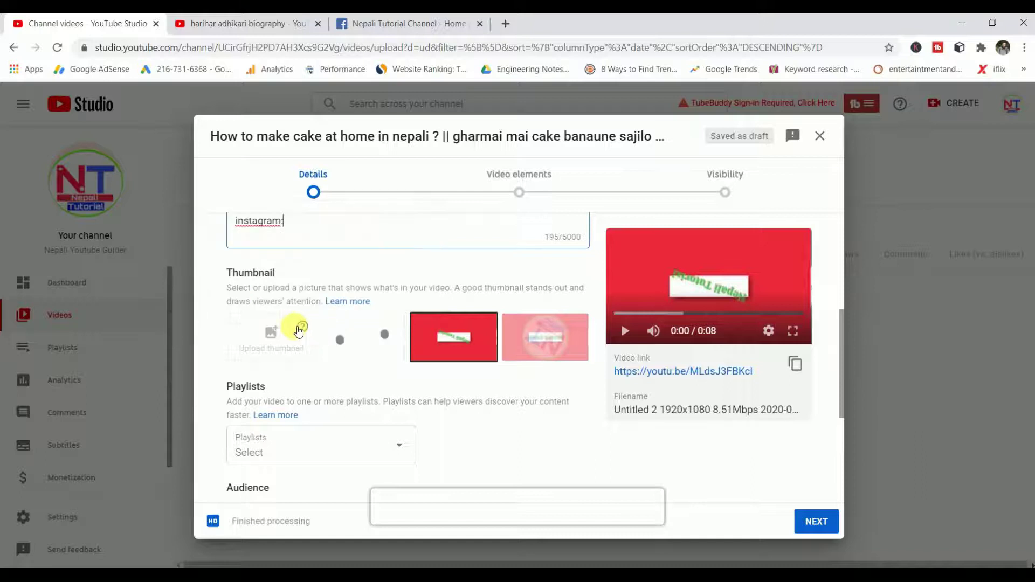
left_click(305, 327)
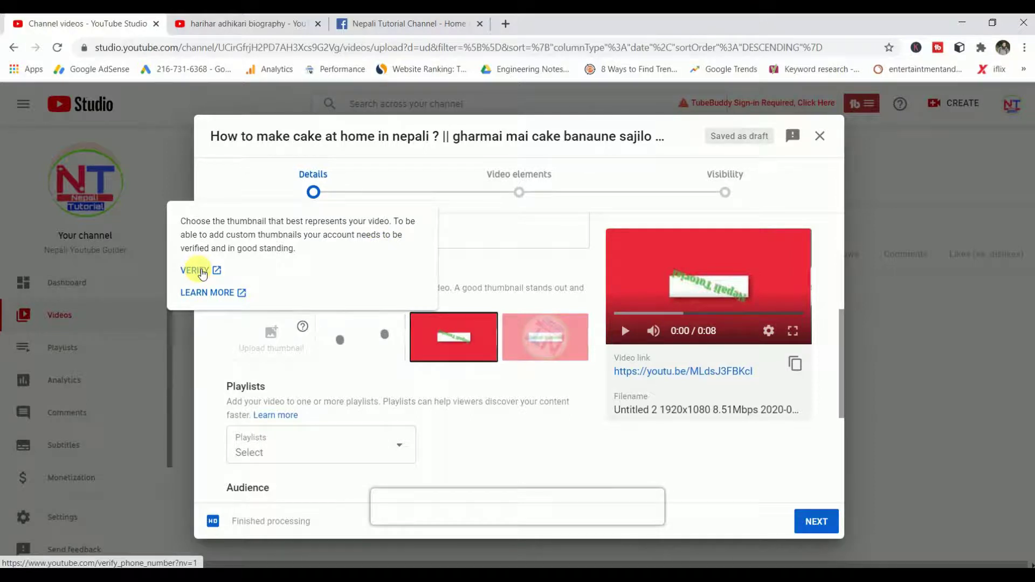
left_click(201, 271)
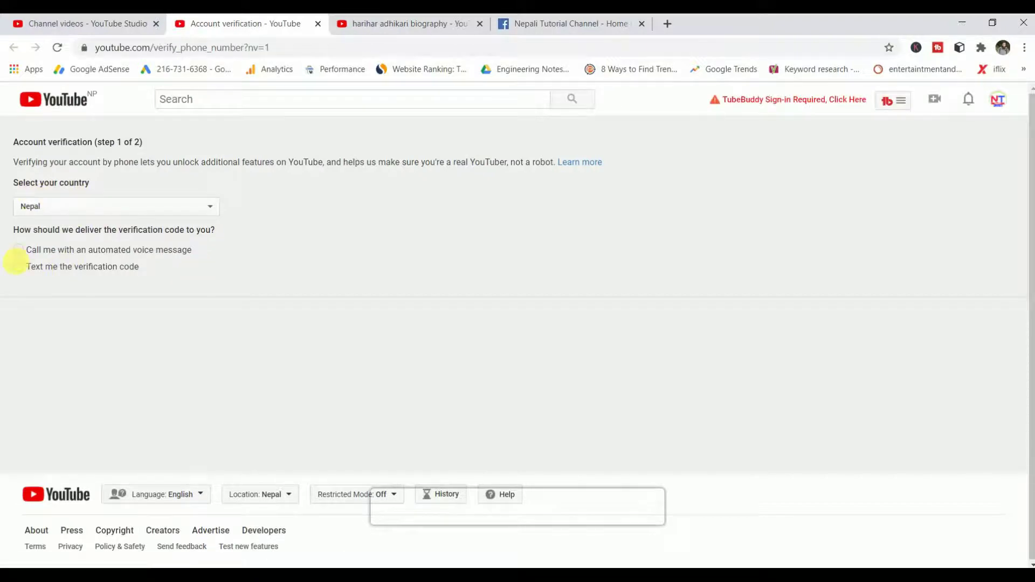
Request the verification code by text message, entering the account's phone number
left_click(19, 267)
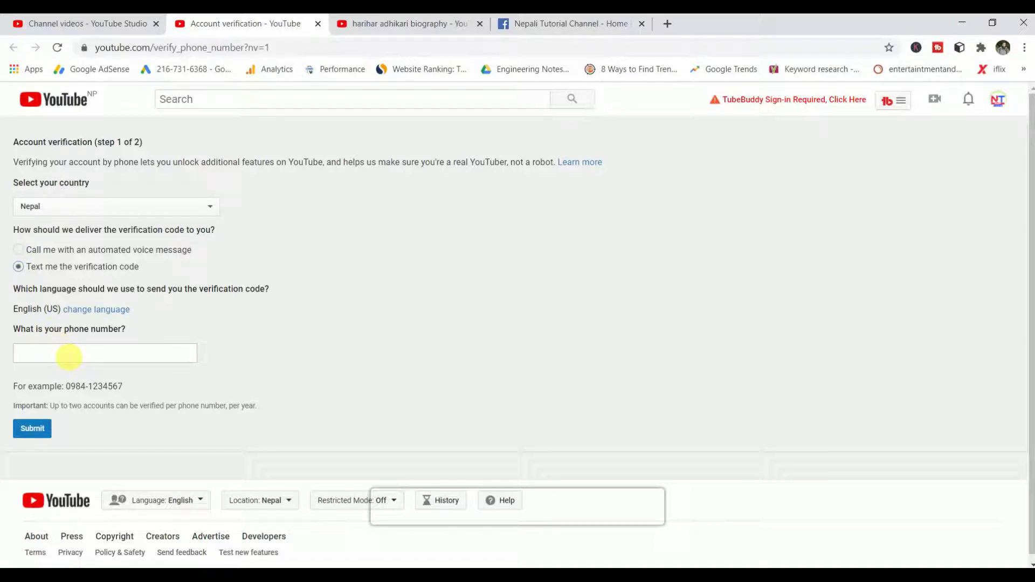
left_click(69, 357)
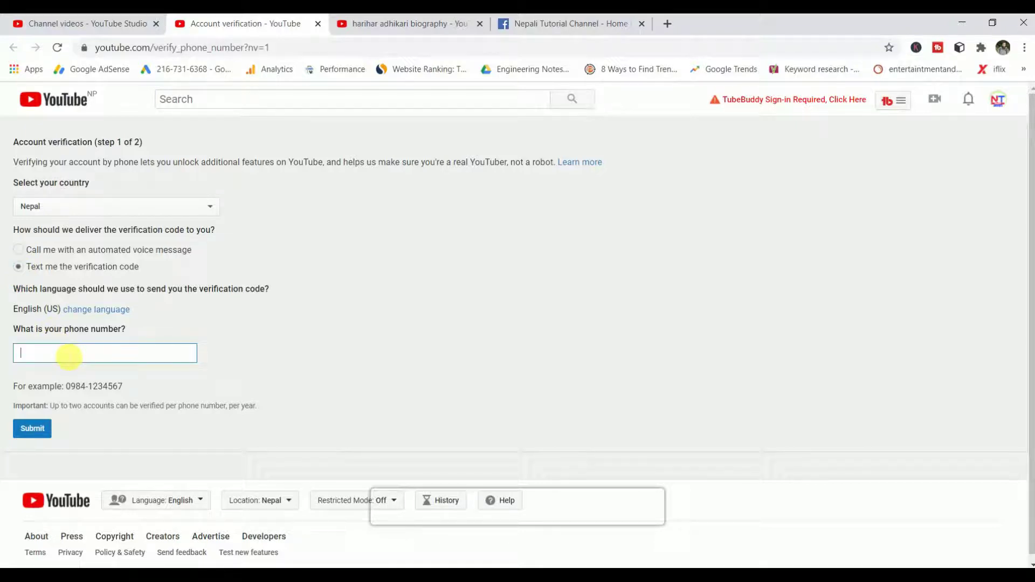
left_click(31, 429)
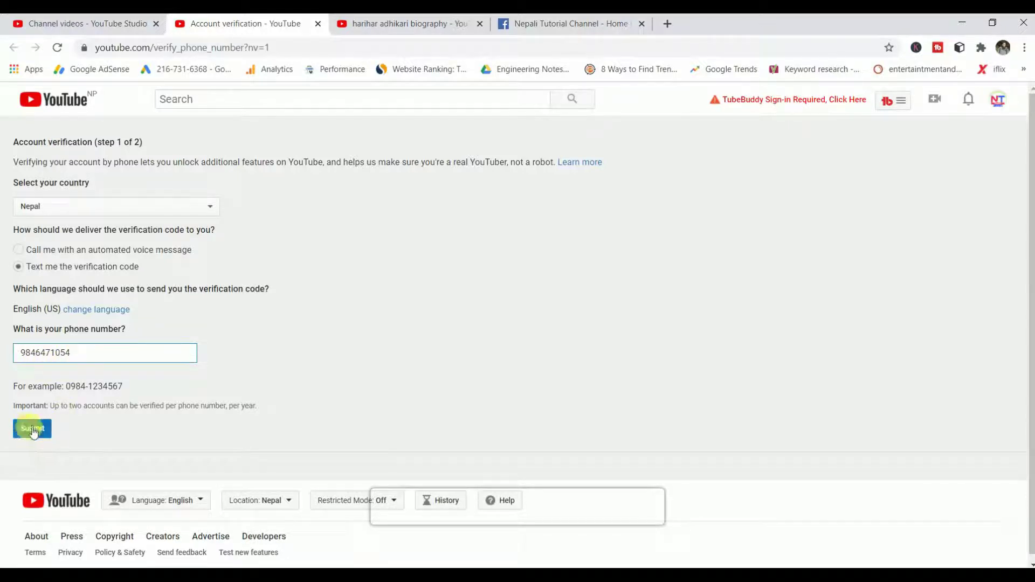
left_click(32, 430)
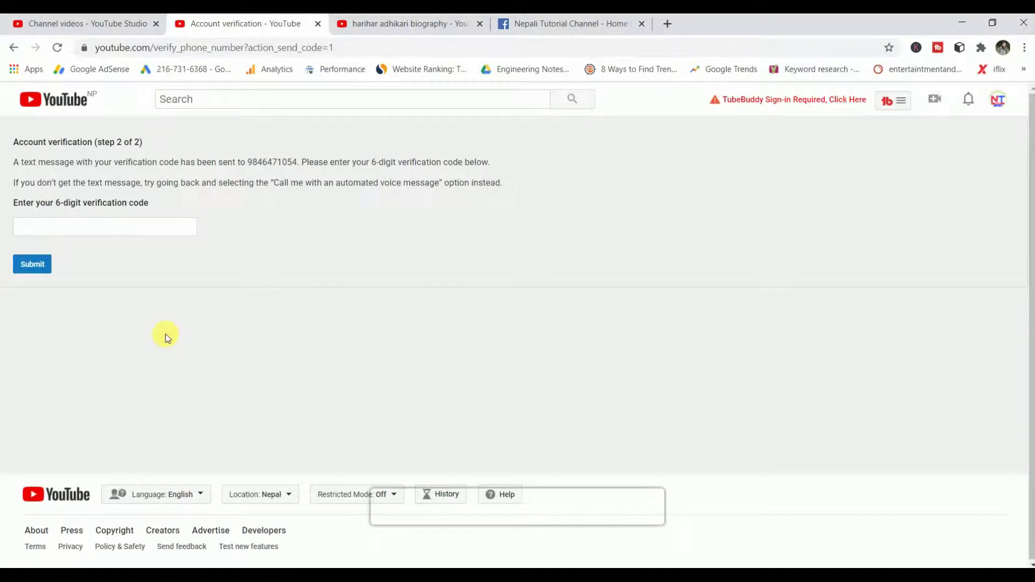
Submit the received verification code and return to the cake video's upload details
left_click(86, 227)
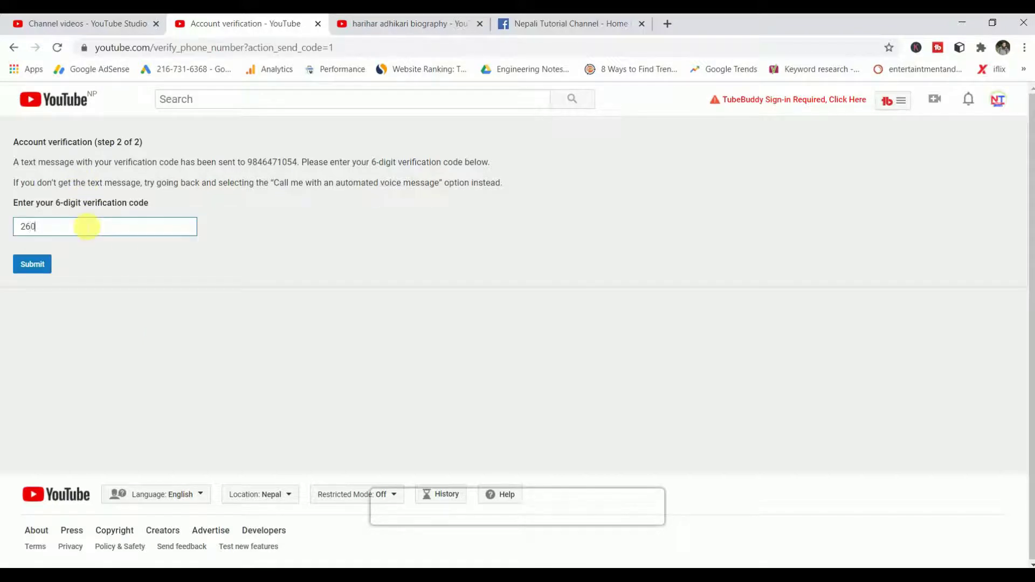
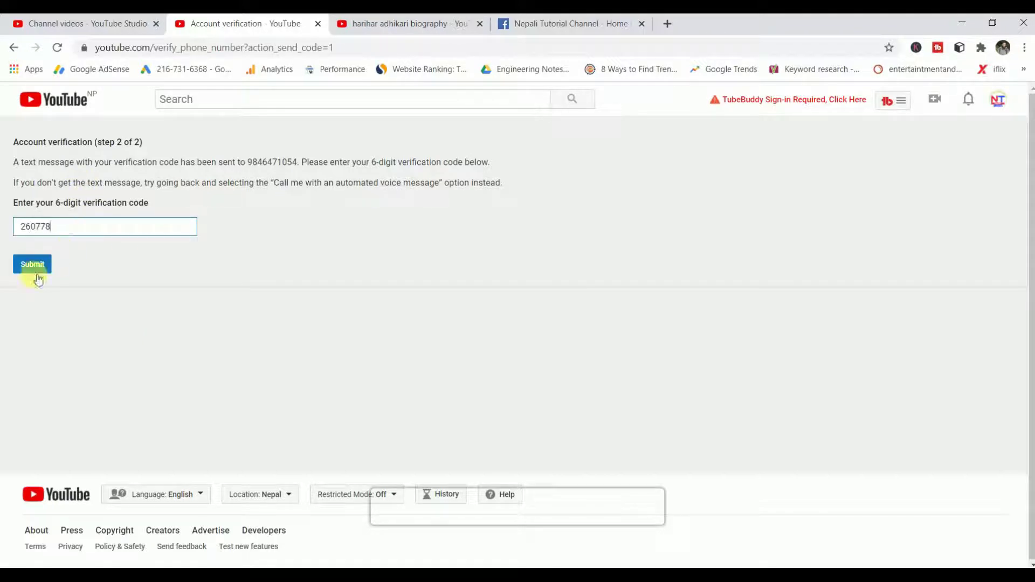
left_click(36, 266)
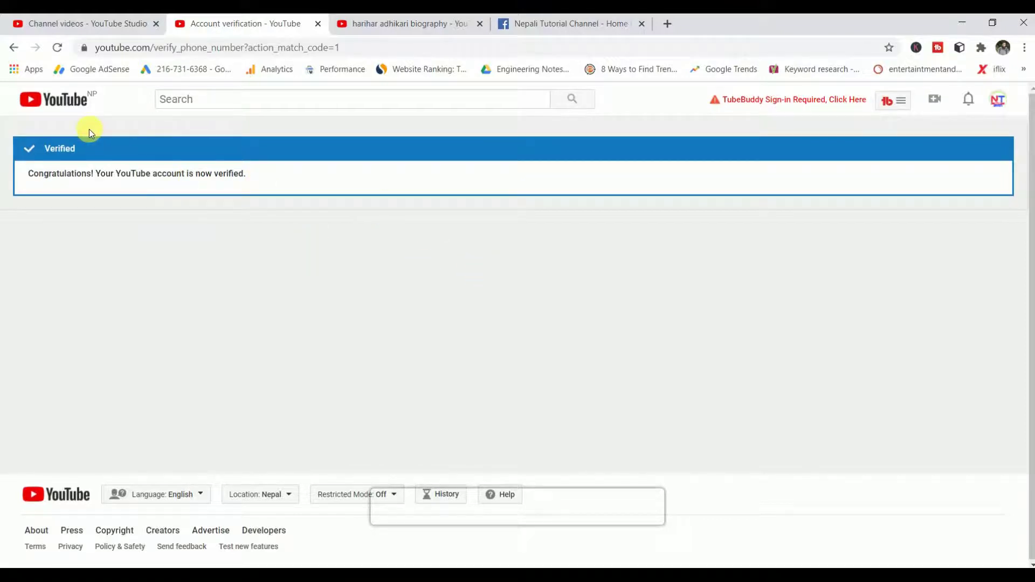
left_click(14, 48)
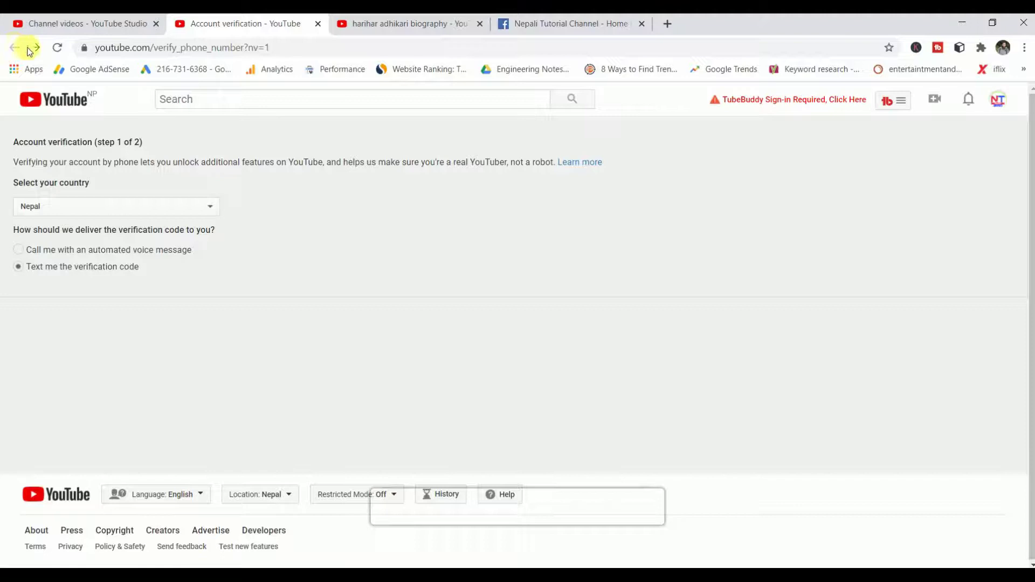
left_click(78, 25)
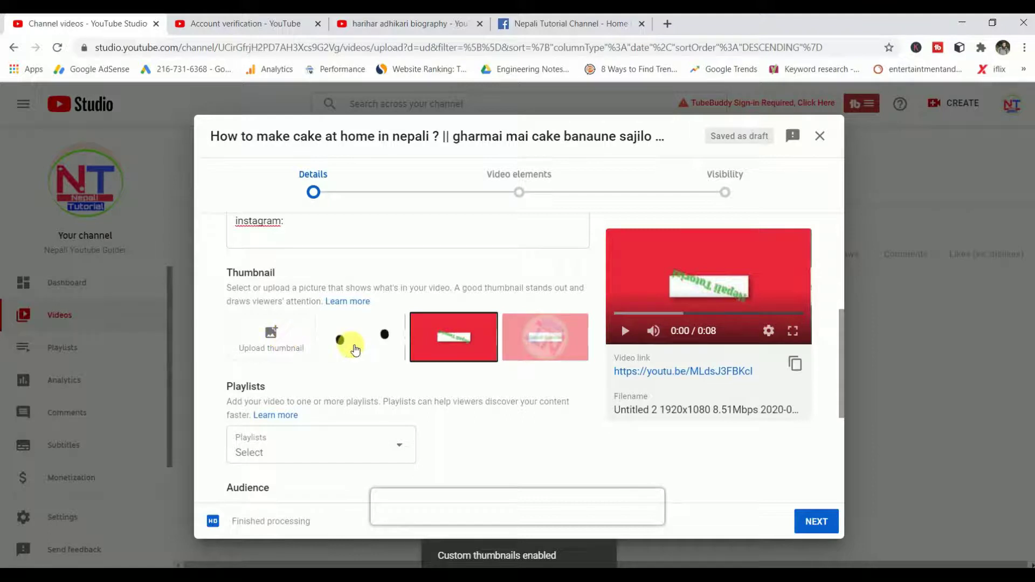
Upload 'आफ्नै youtube channel येसरी बनाउनुहोस्.png' from Downloads as the custom thumbnail
left_click(273, 336)
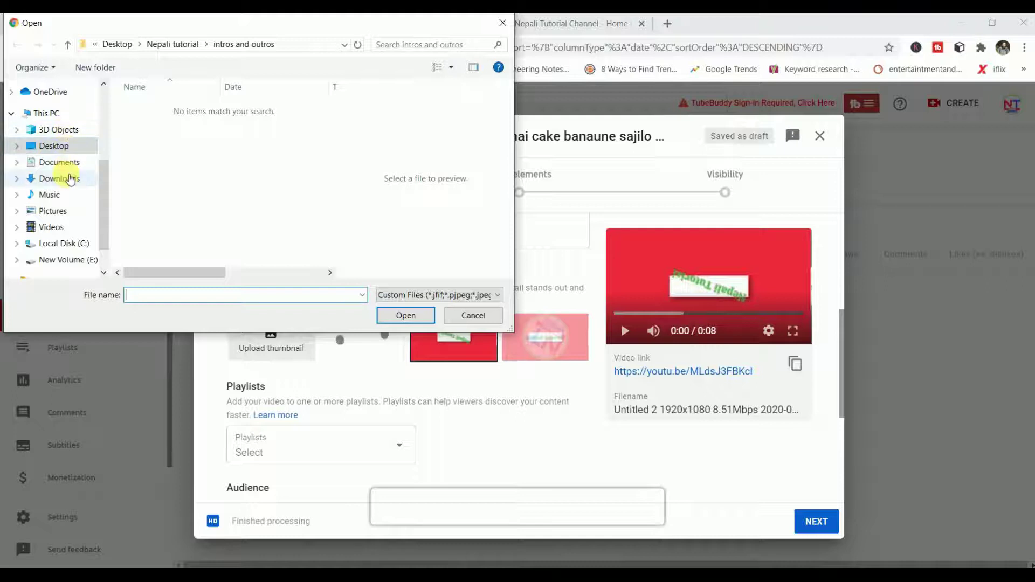
left_click(71, 179)
left_click(220, 123)
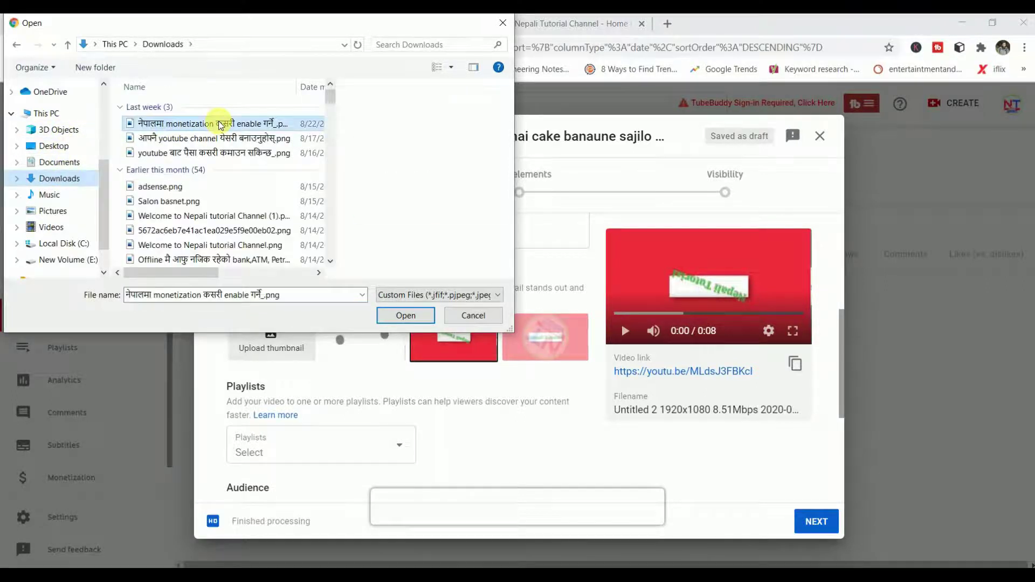
left_click(259, 140)
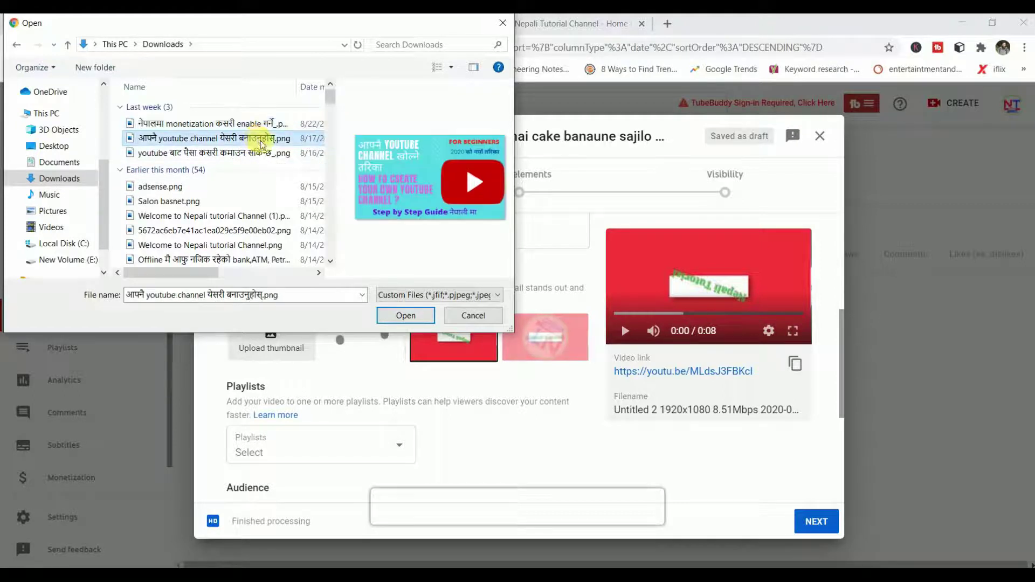
left_click(400, 317)
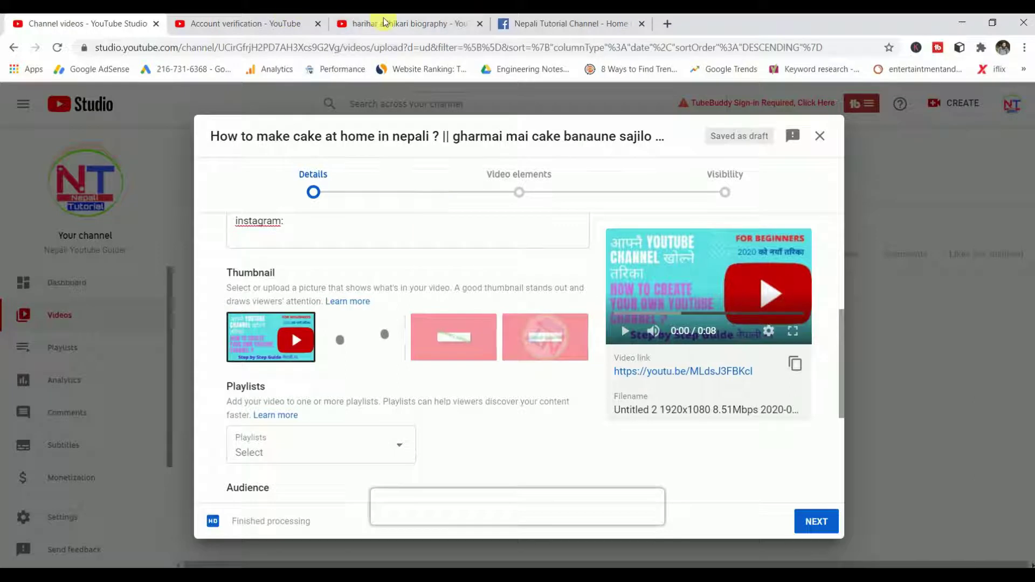
left_click(348, 23)
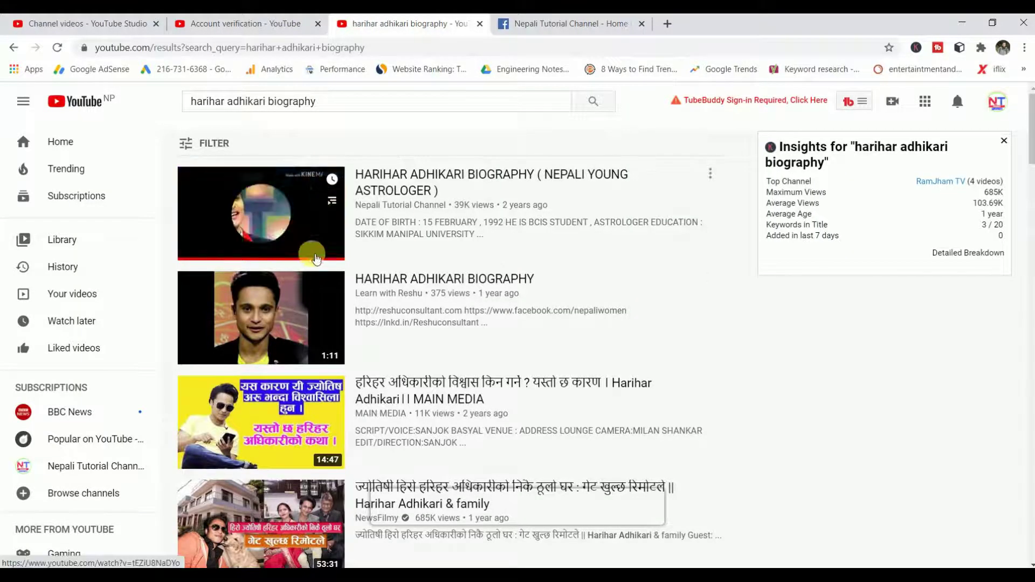
Search YouTube for 'bikram baral biography' using the suggestion list
left_click(338, 101)
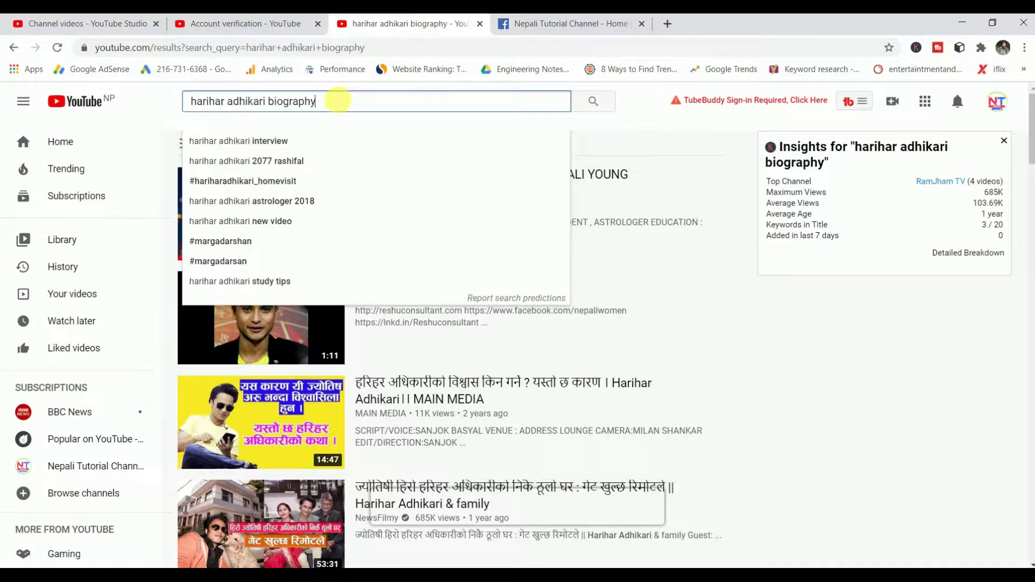
key("BackSpace")
key("BackSpace")
key("BackSpace")
key("BackSpace")
key("BackSpace")
key("BackSpace")
key("BackSpace")
key("BackSpace")
key("BackSpace")
key("BackSpace")
key("BackSpace")
key("BackSpace")
key("BackSpace")
key("BackSpace")
key("BackSpace")
key("BackSpace")
key("BackSpace")
key("BackSpace")
key("BackSpace")
key("BackSpace")
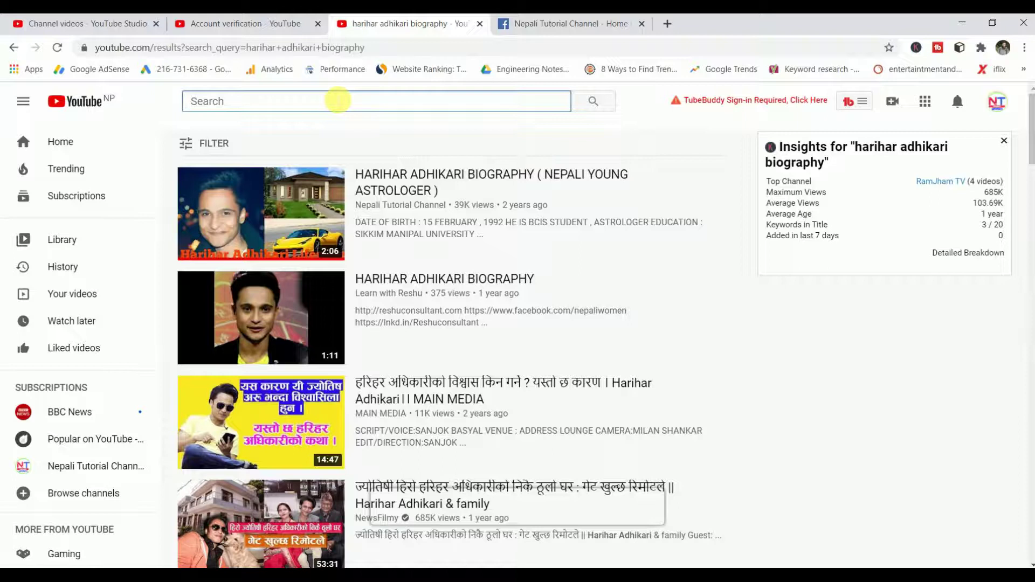
type("bikra")
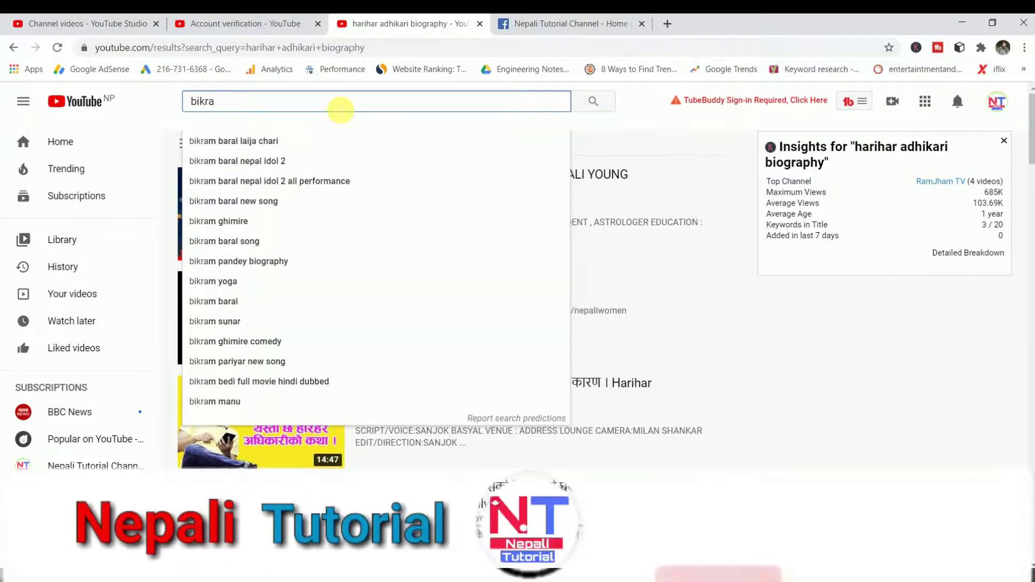
type("m baral")
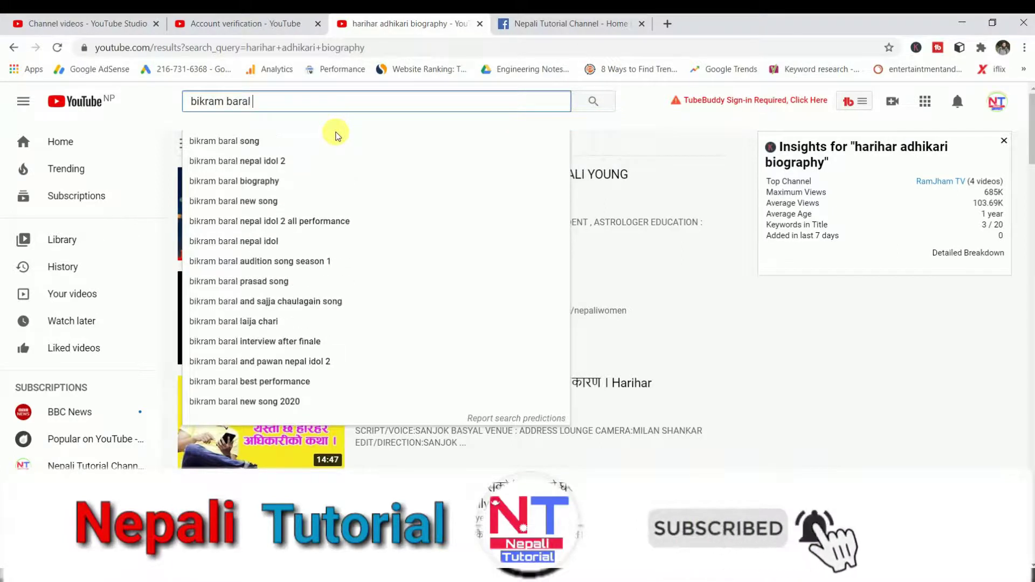
left_click(327, 184)
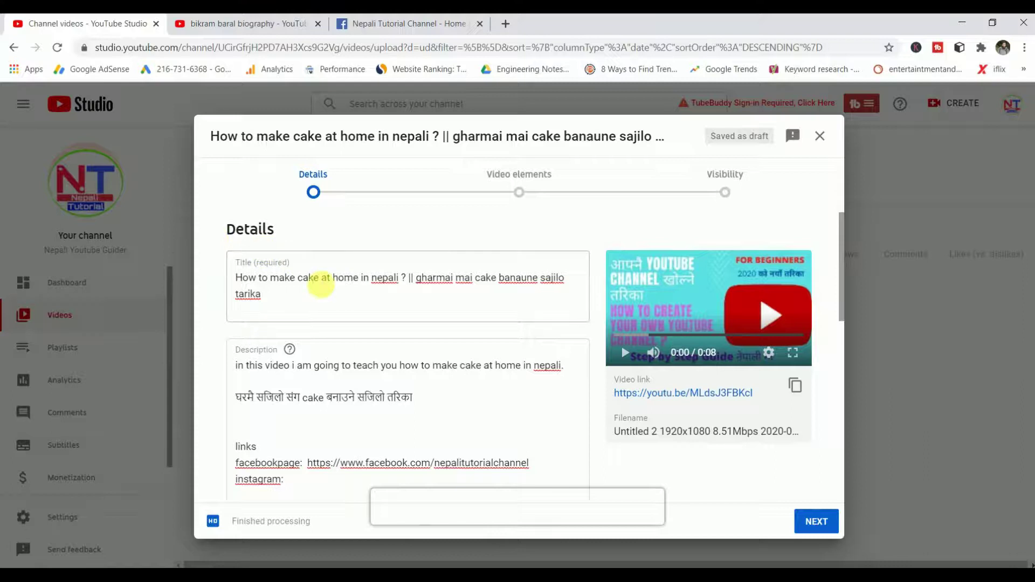
Add the line 'make cake at home in nepal, how to make cake , cake' below the description's first sentence
left_click(316, 281)
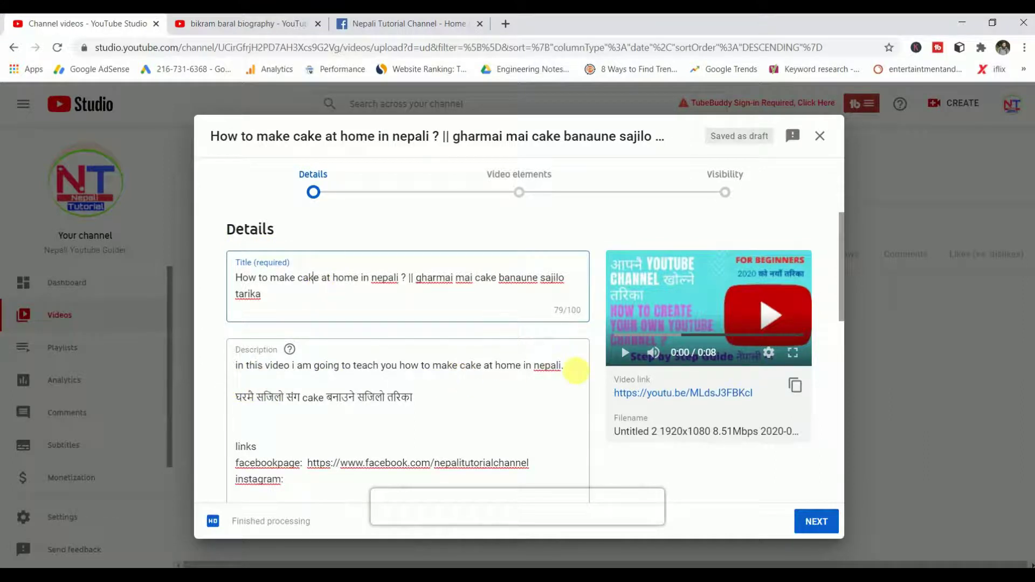
left_click(574, 371)
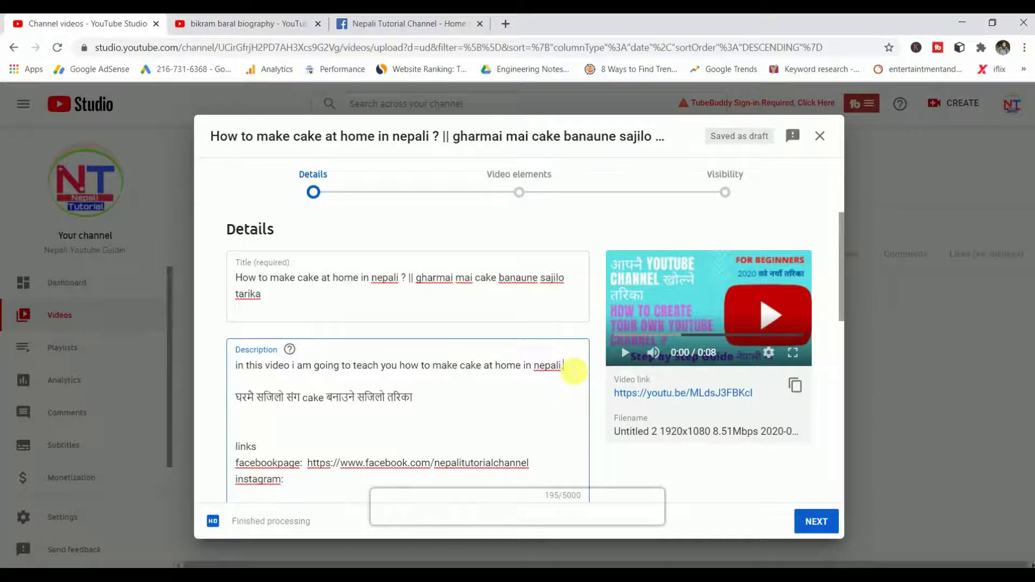
key("Return")
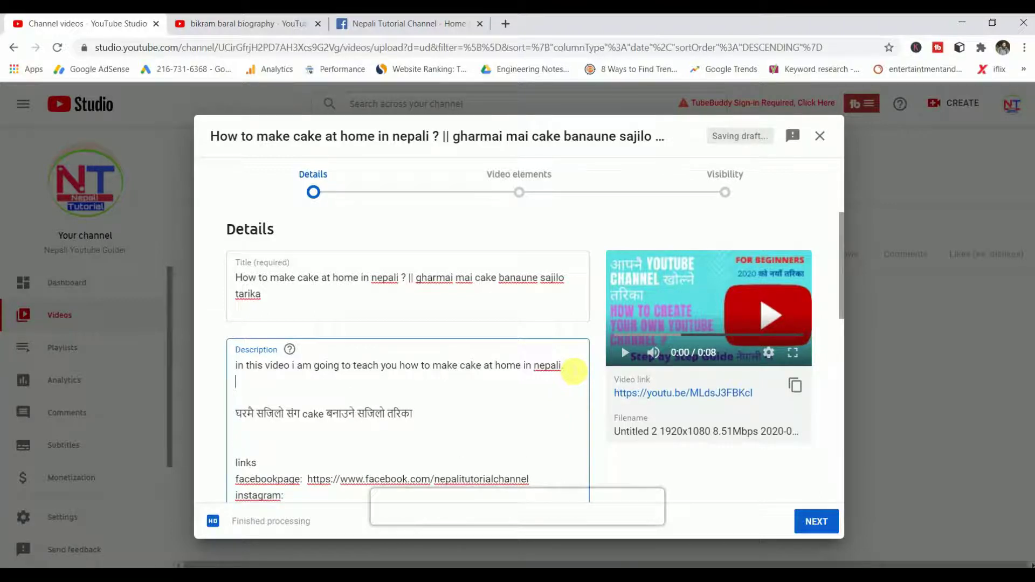
type("make cake at hom")
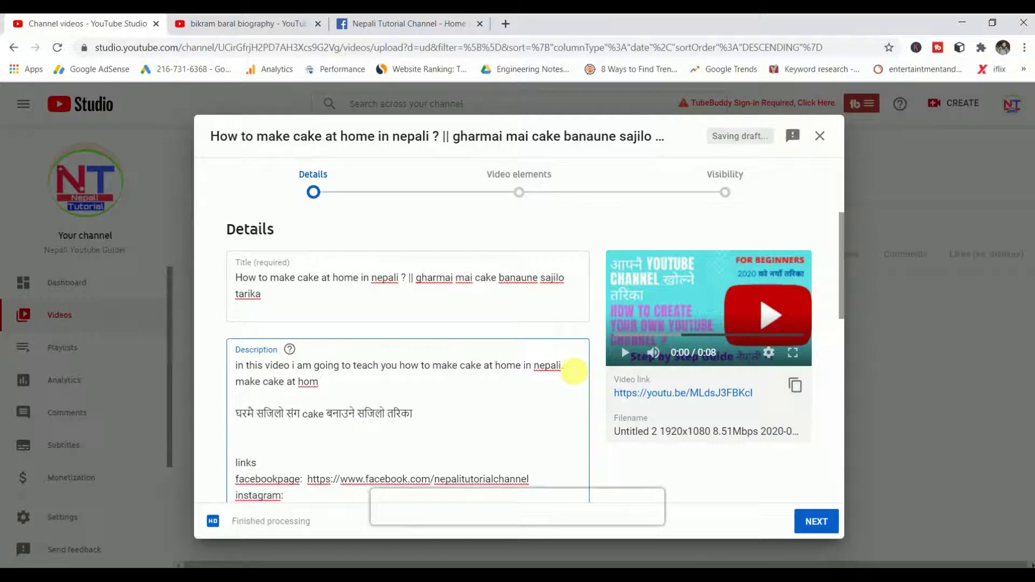
type("e in nepal, how to m")
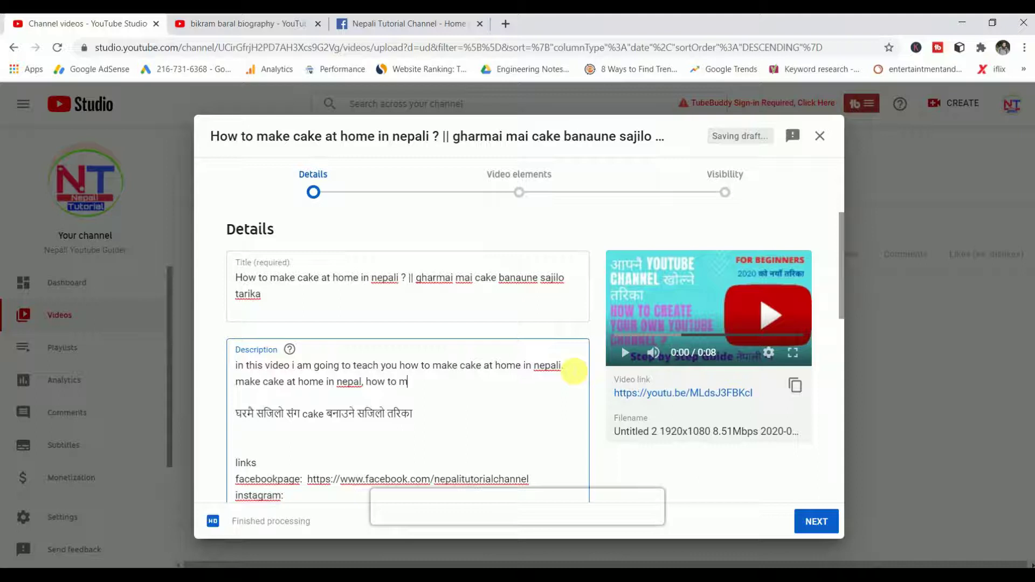
type("ake cake")
type(" , cka")
key("BackSpace")
key("BackSpace")
type("ake")
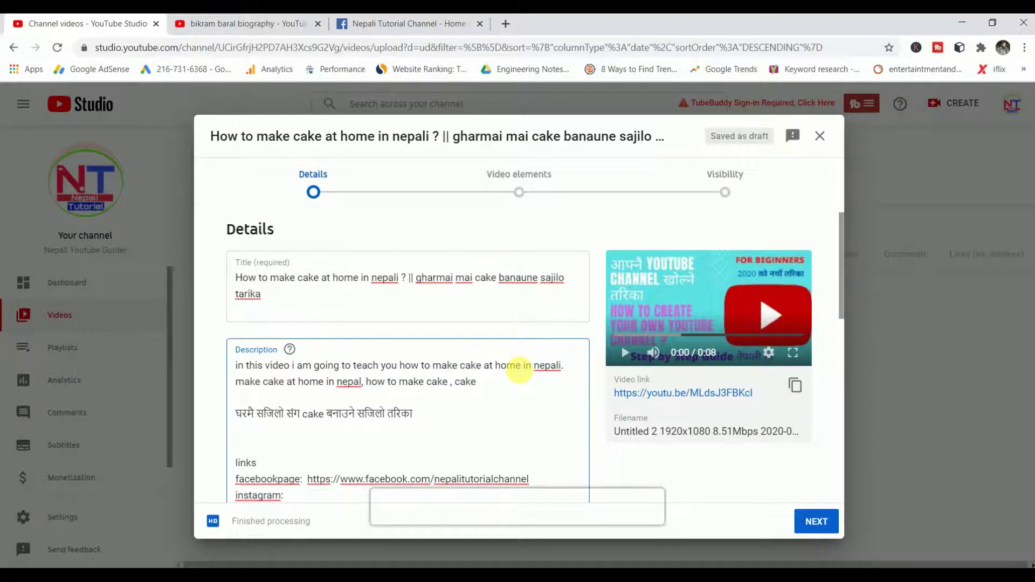
scroll(519, 370, "down", 3)
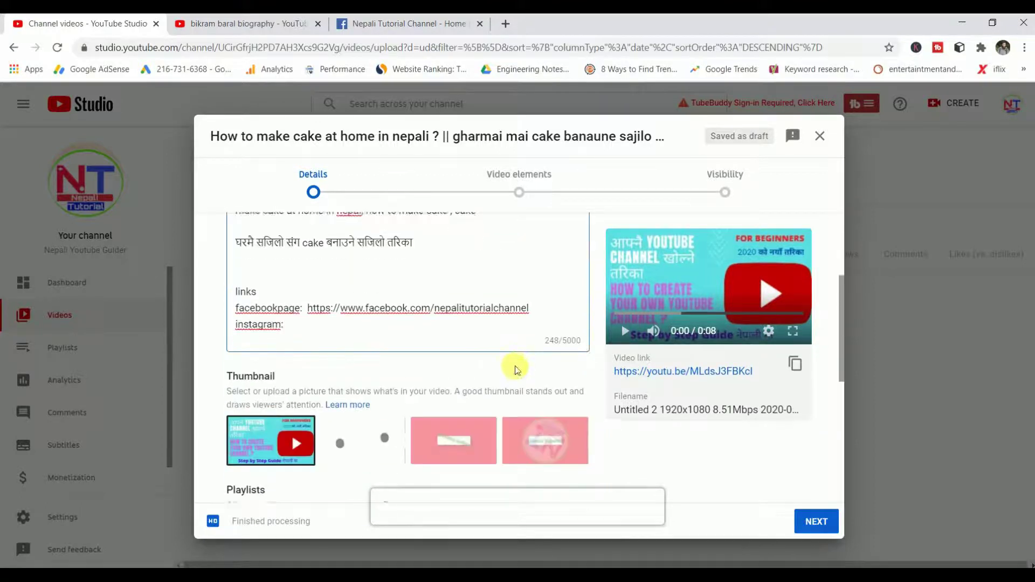
Set the cake video to 'No, it's not made for kids' and expand the additional options
scroll(515, 368, "down", 4)
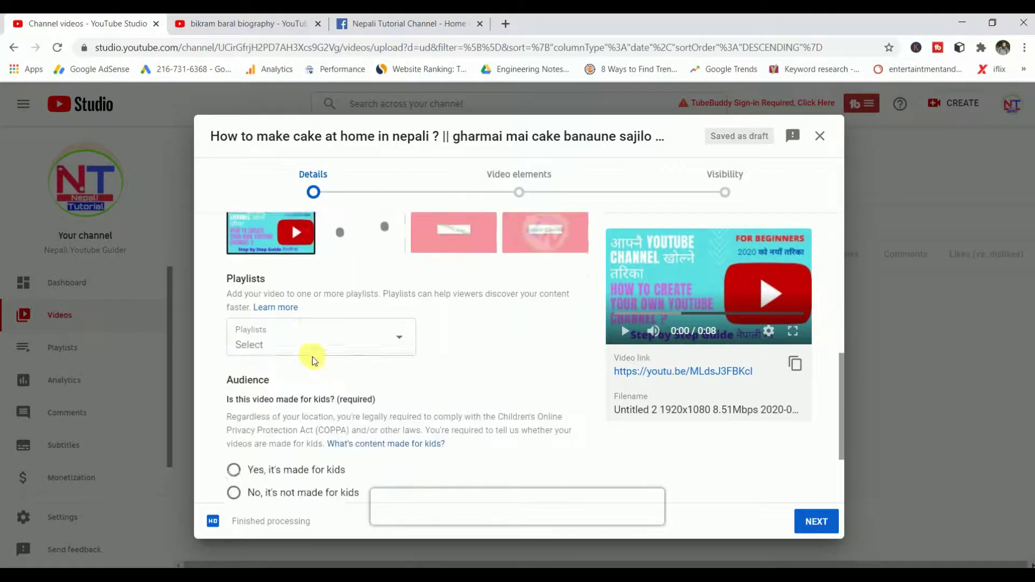
scroll(314, 361, "down", 2)
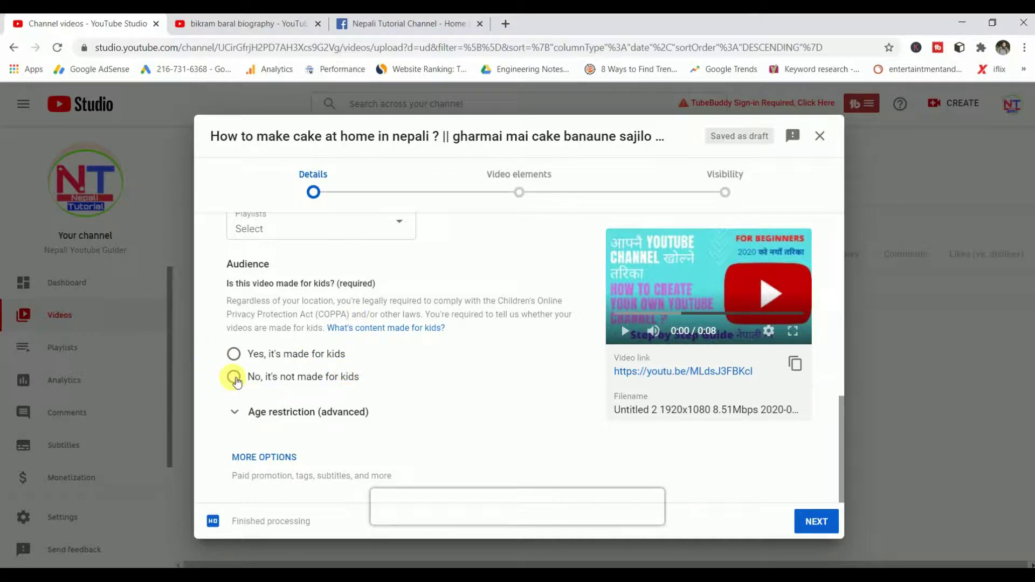
left_click(235, 379)
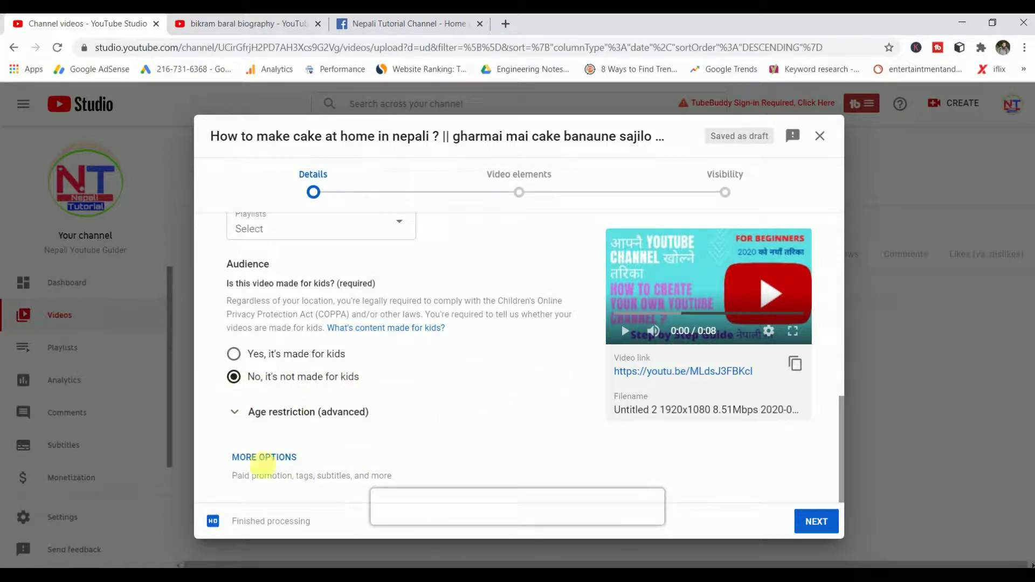
left_click(261, 458)
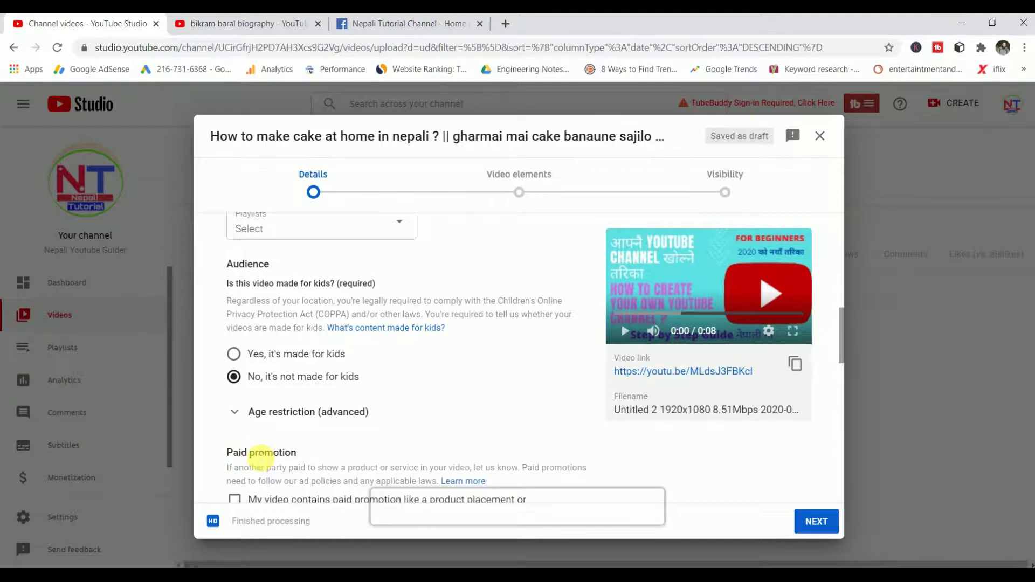
Add tags 'How to make cake at home in nepali', 'ghar cake banaune sajilo tarika', 'how to make cake', 'cake', 'how to make cake in nepali'
scroll(551, 295, "down", 2)
scroll(551, 295, "down", 3)
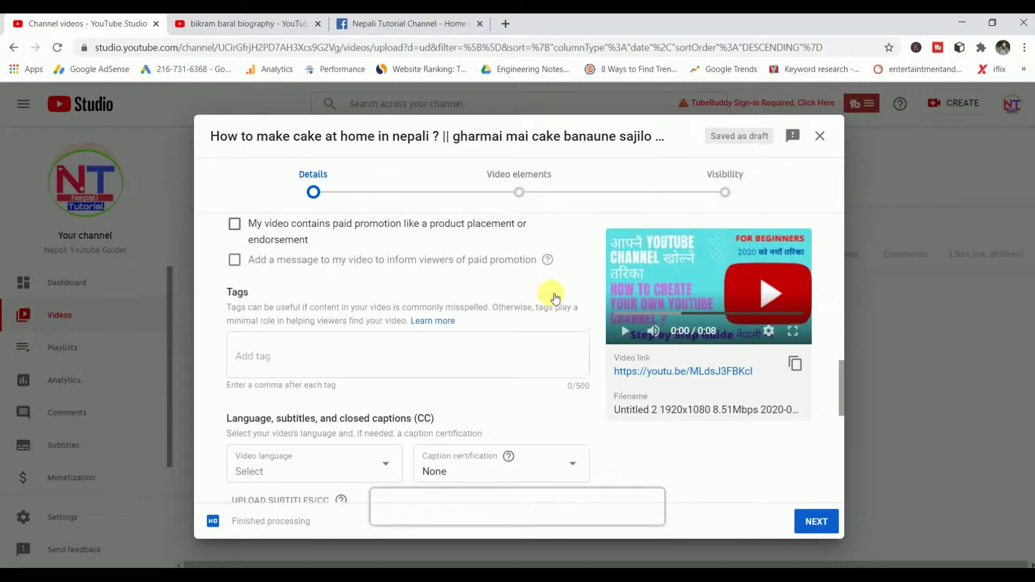
left_click(325, 341)
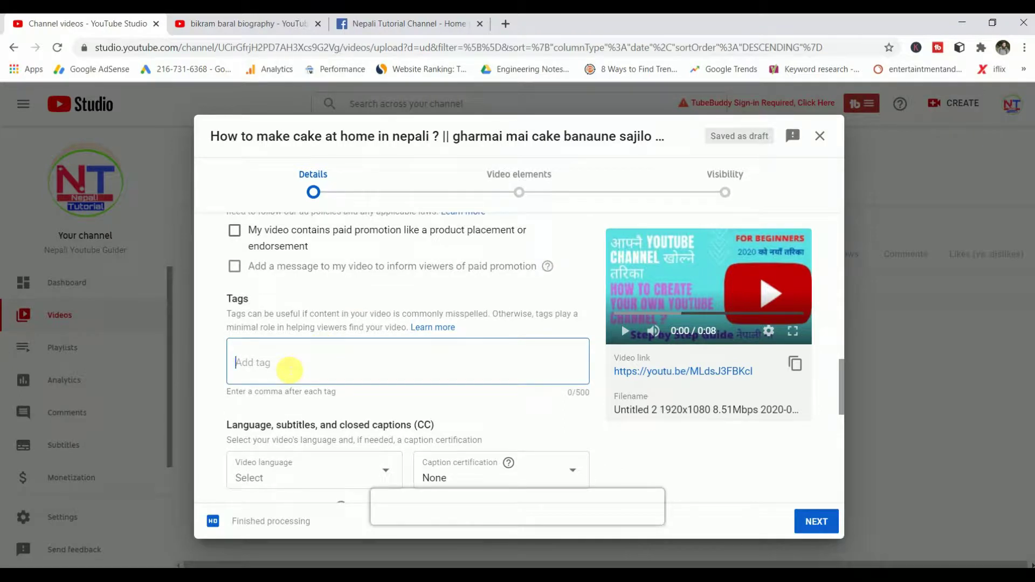
type("How to make cake at")
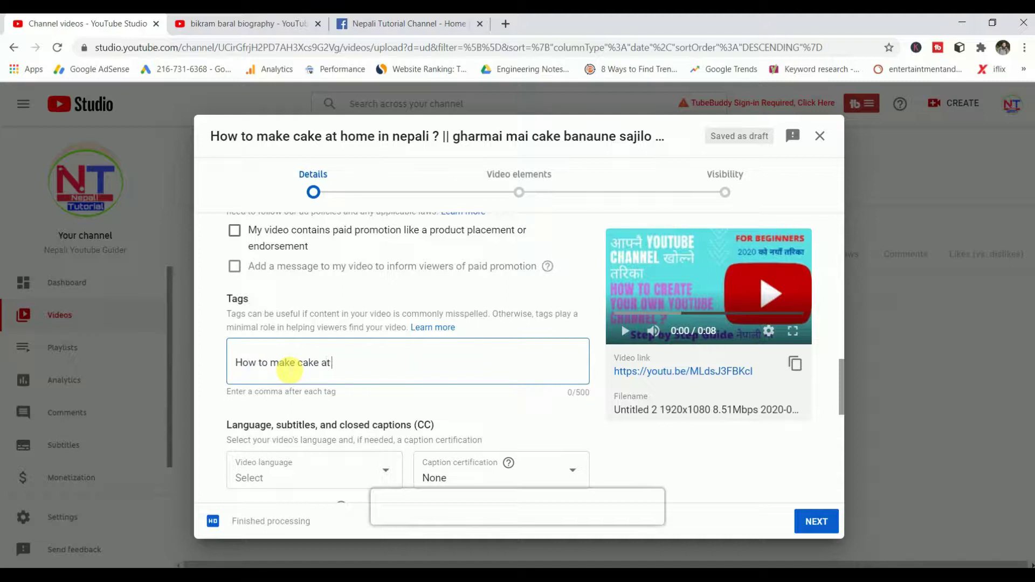
type(" home in nepali")
key("comma")
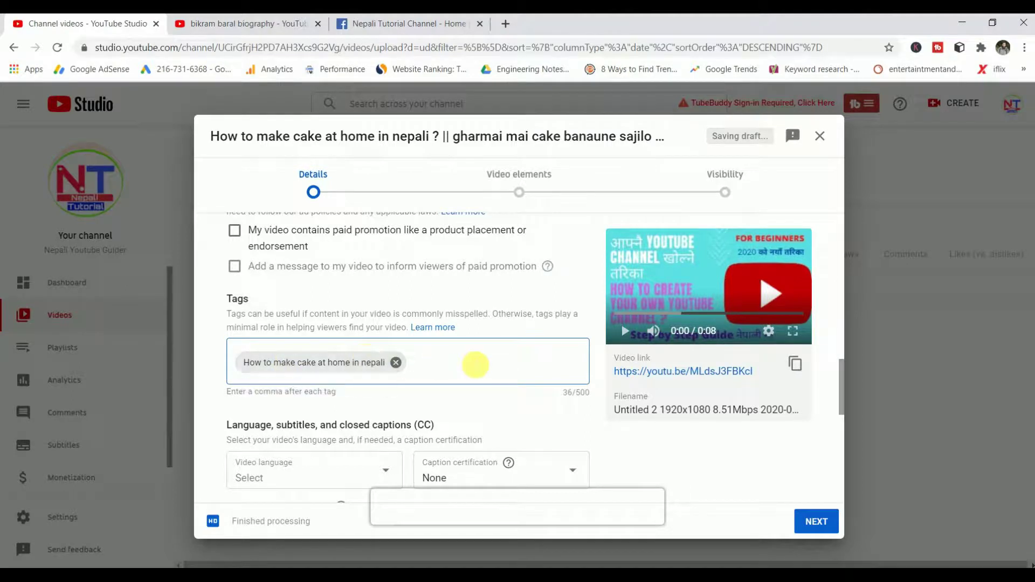
type("ghar cake bana")
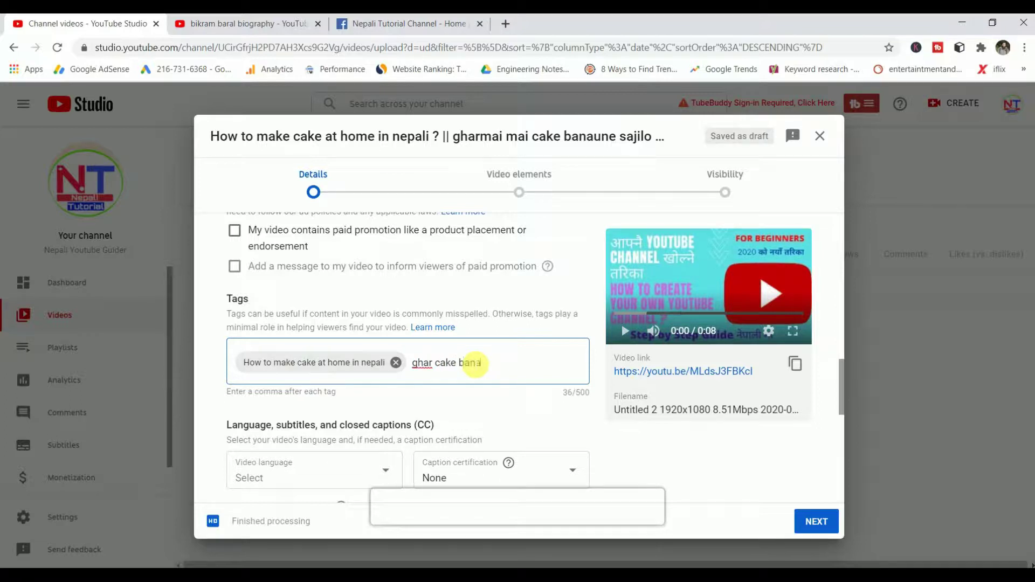
type("une sajilo tarika ")
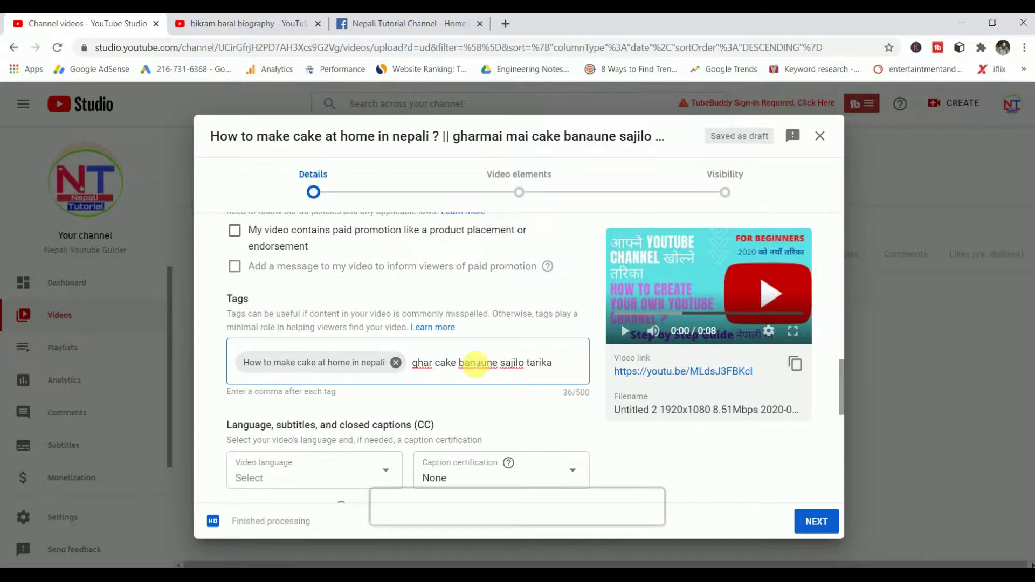
type(",h")
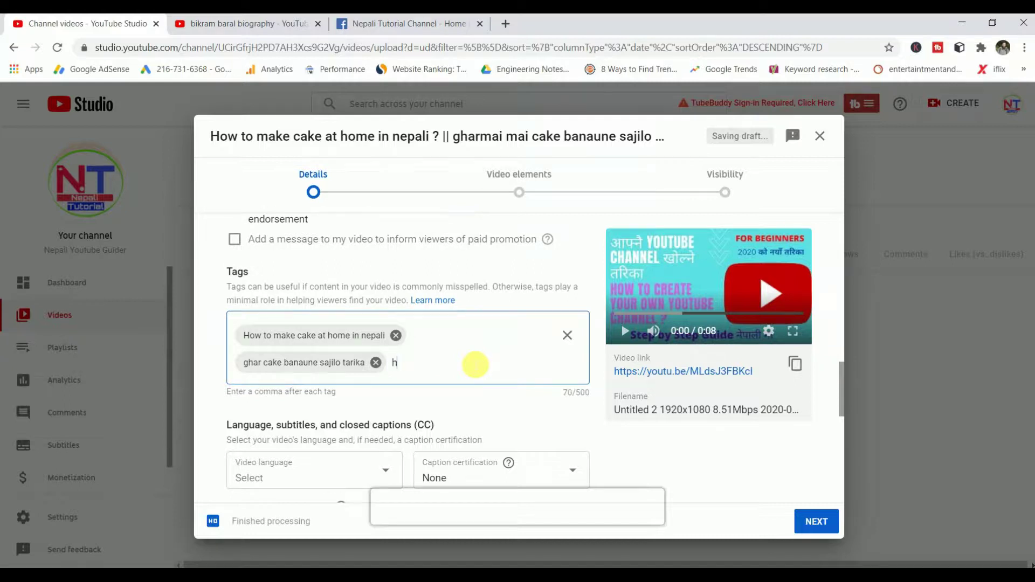
type("ow to make cake,")
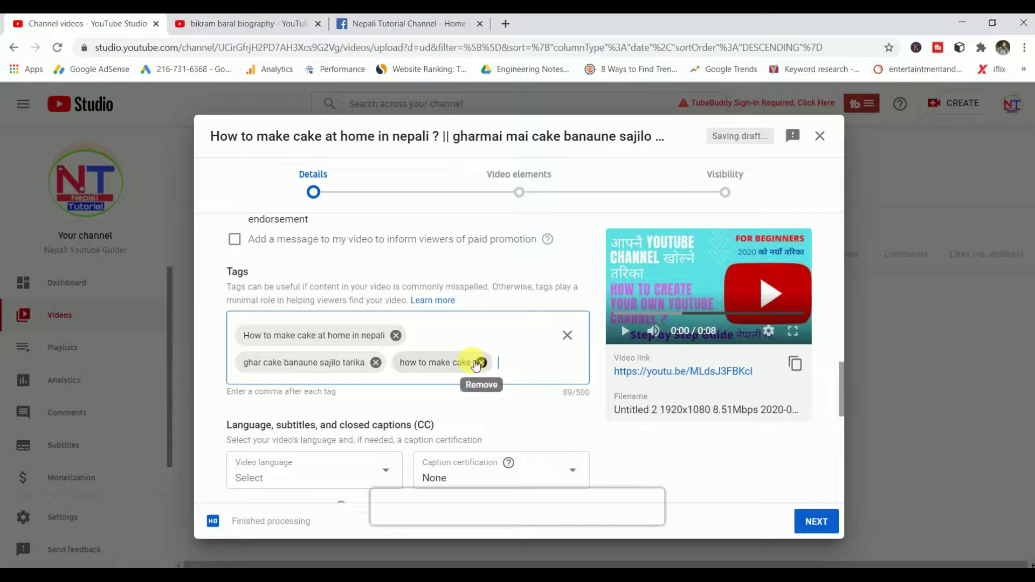
type("ckae")
key("BackSpace")
key("BackSpace")
key("BackSpace")
type("ake, how to make ")
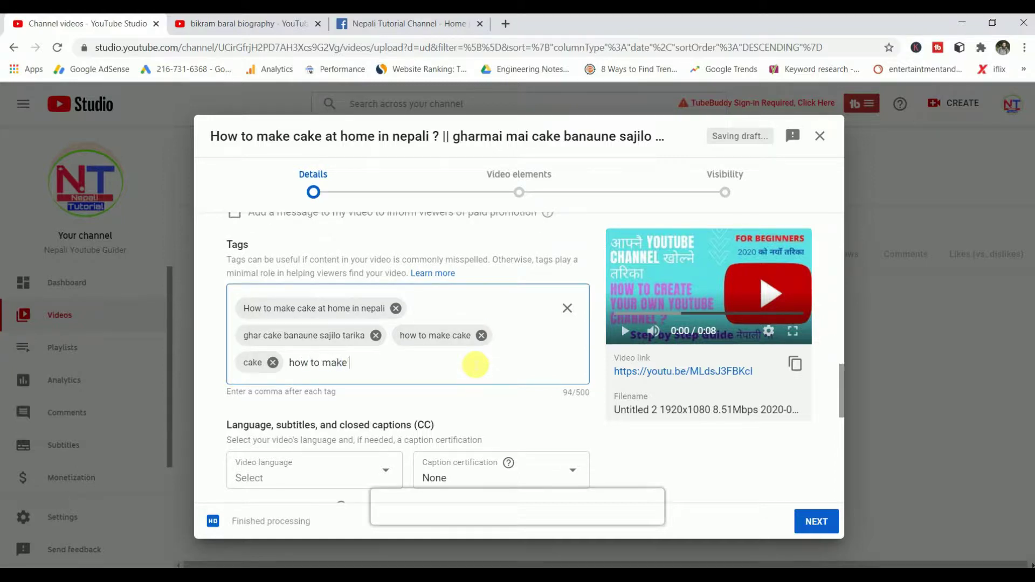
type("cake")
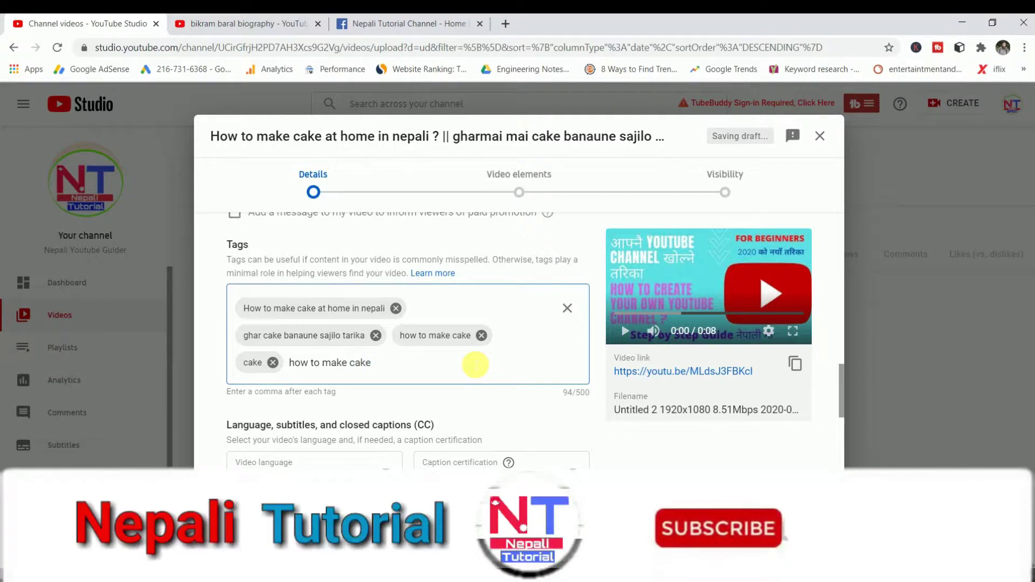
type(" i")
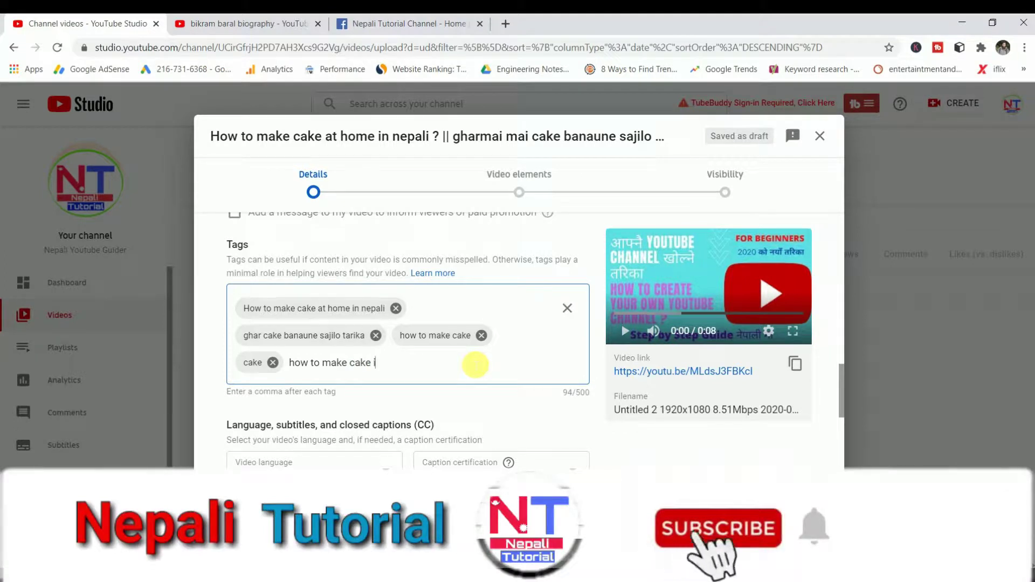
type("n nepali")
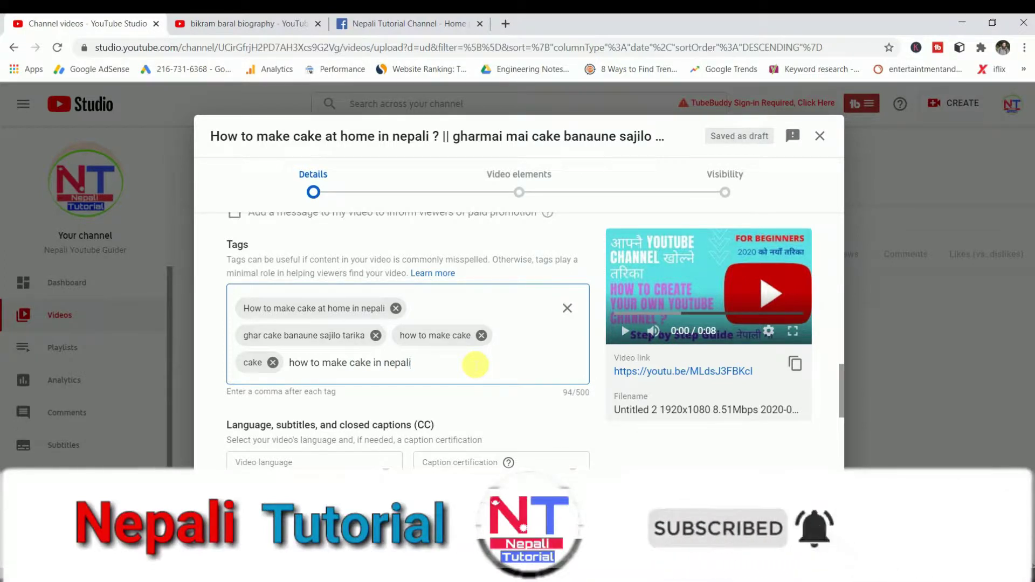
key("comma")
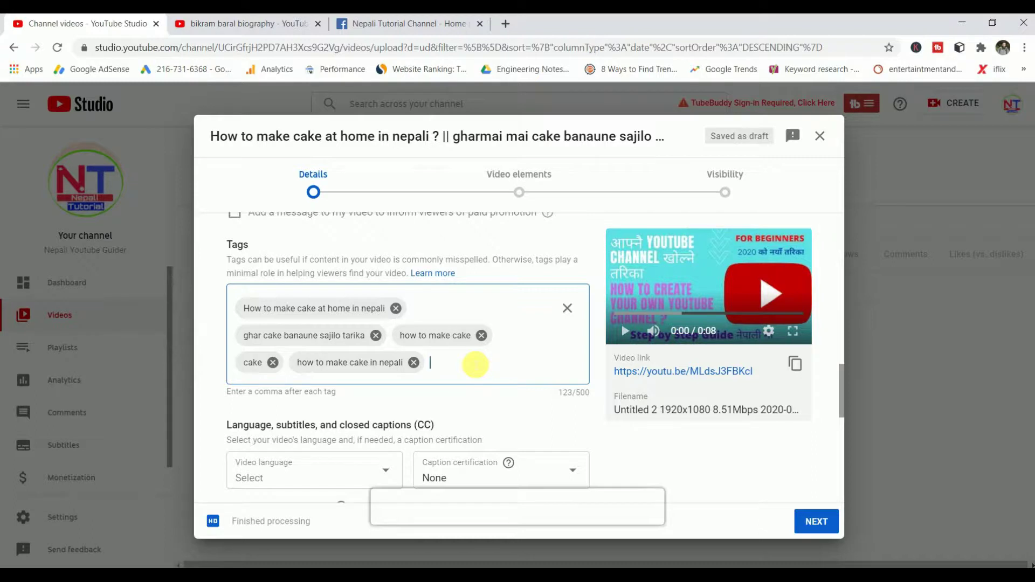
Add the tag 'gharma cake kasari banauna sakincha', correcting its typos
type("gharma cae")
key("BackSpace")
type("ke kas")
type("ari banauna")
type(" sakich")
key("BackSpace")
key("BackSpace")
type("ncha")
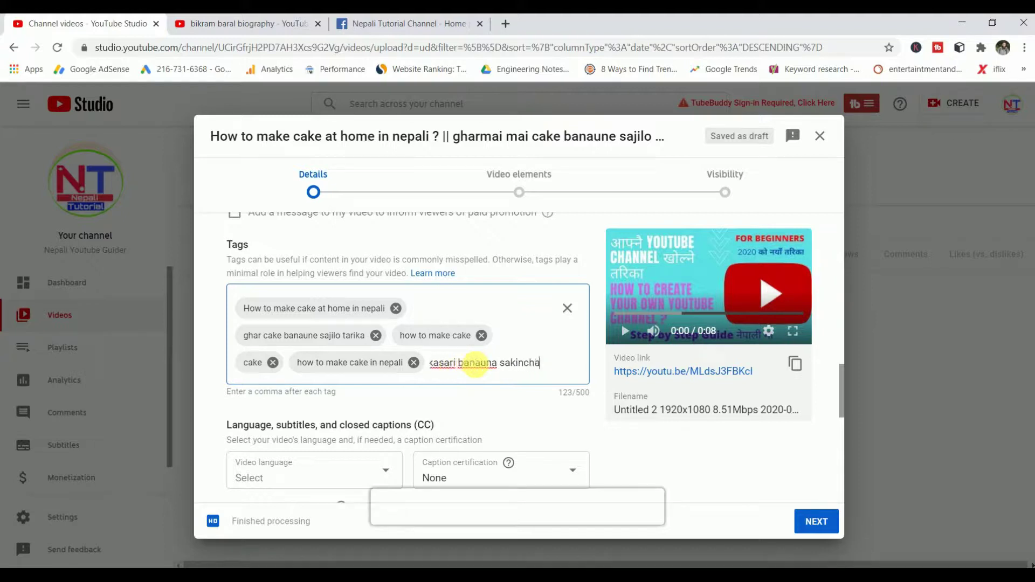
key("Return")
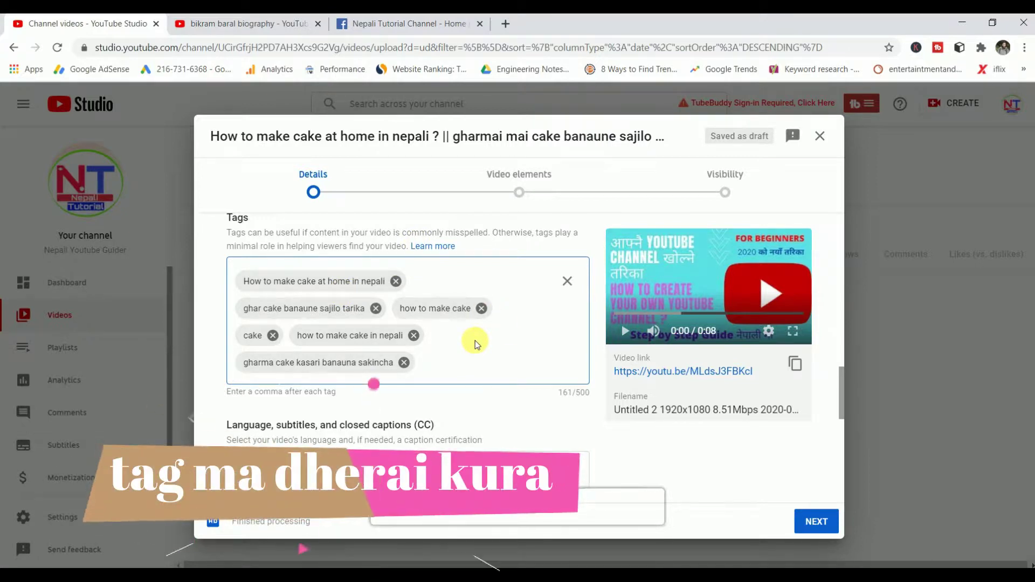
Review the title, description and thumbnail on Details, then continue to Video elements
scroll(474, 342, "up", 1)
scroll(347, 332, "up", 20)
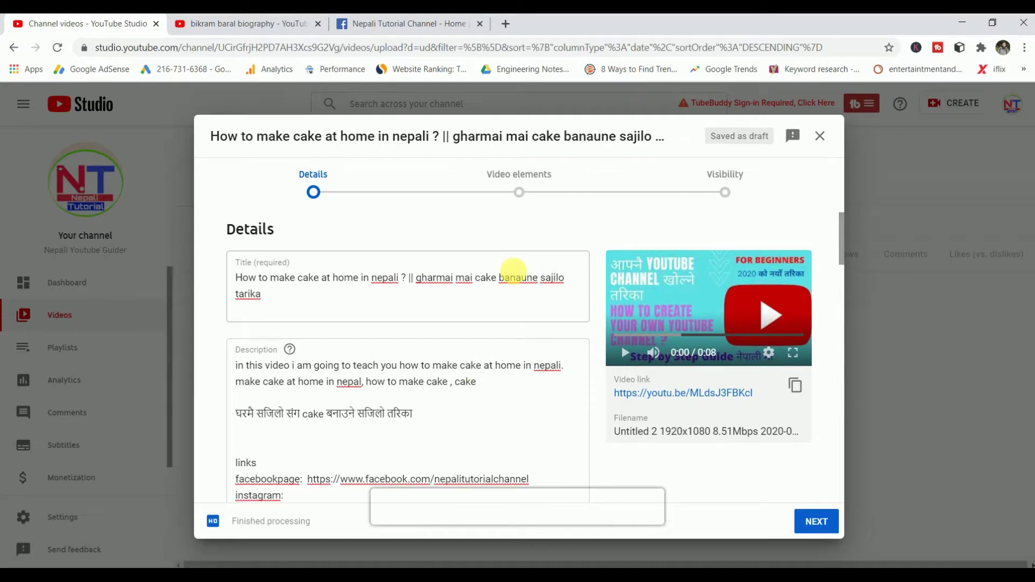
scroll(487, 281, "down", 6)
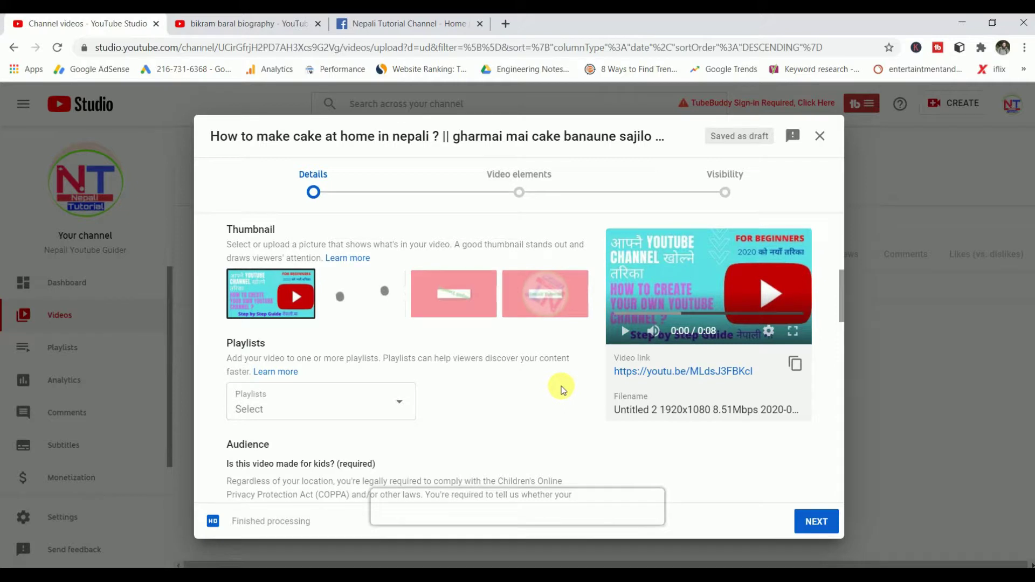
scroll(562, 389, "up", 6)
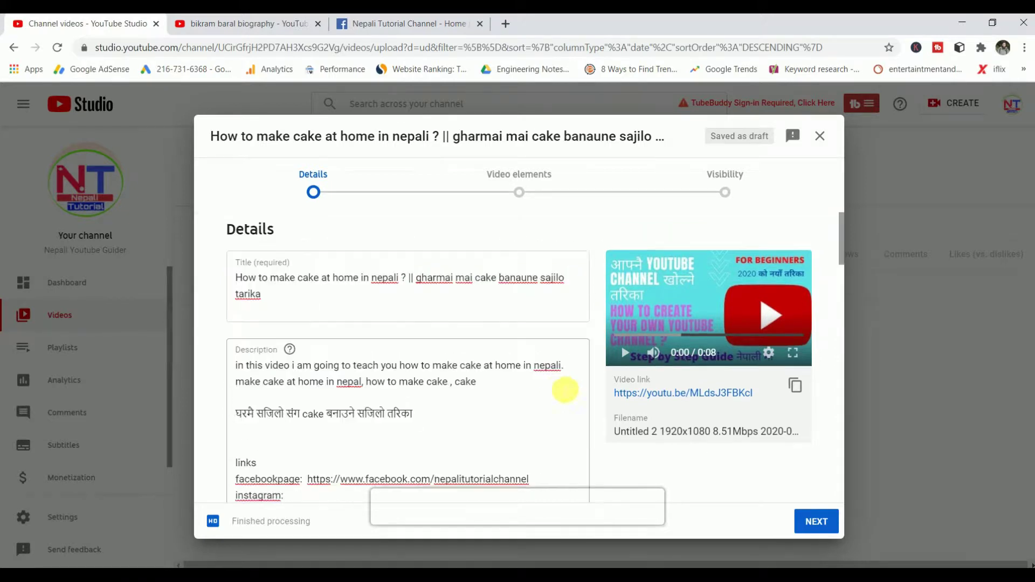
left_click(814, 531)
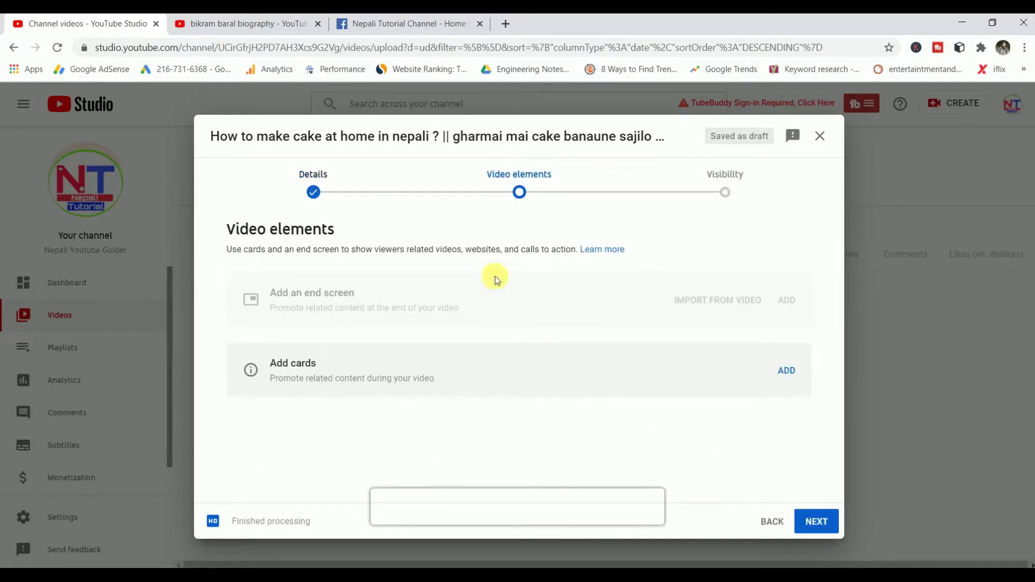
Advance to Visibility, choose Public for the cake video, and publish it
left_click(817, 522)
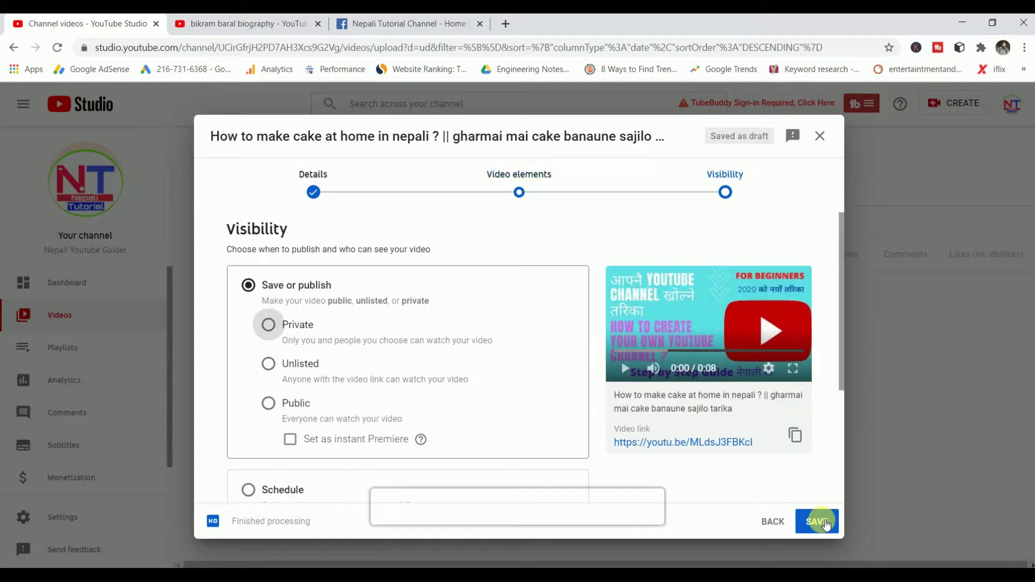
scroll(567, 313, "down", 1)
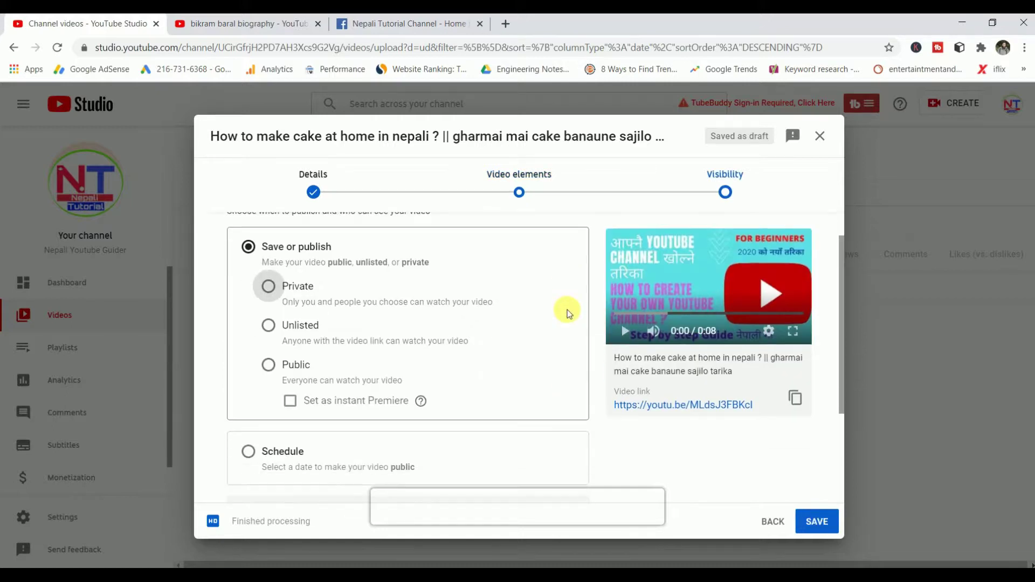
left_click(269, 365)
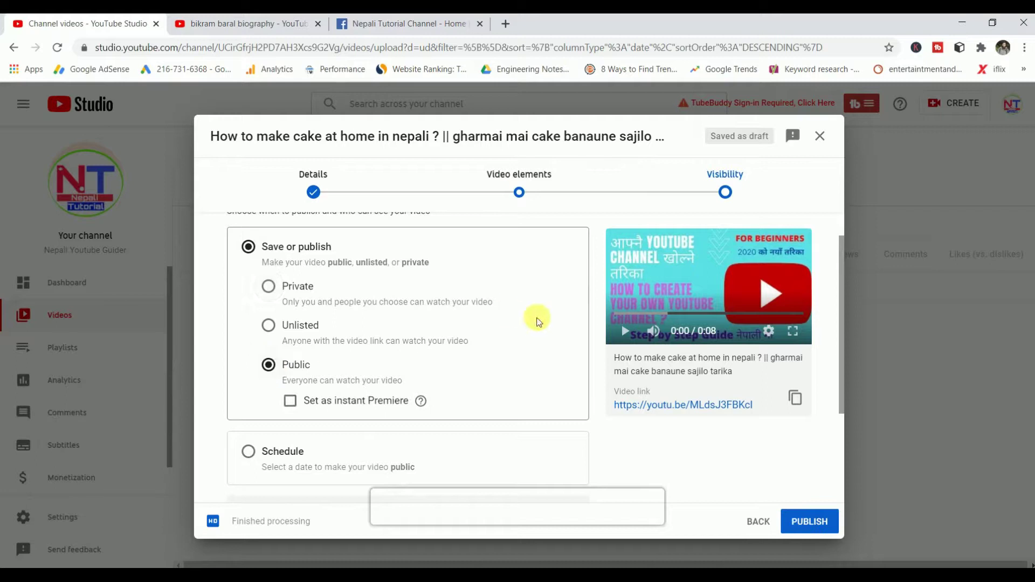
scroll(539, 322, "down", 2)
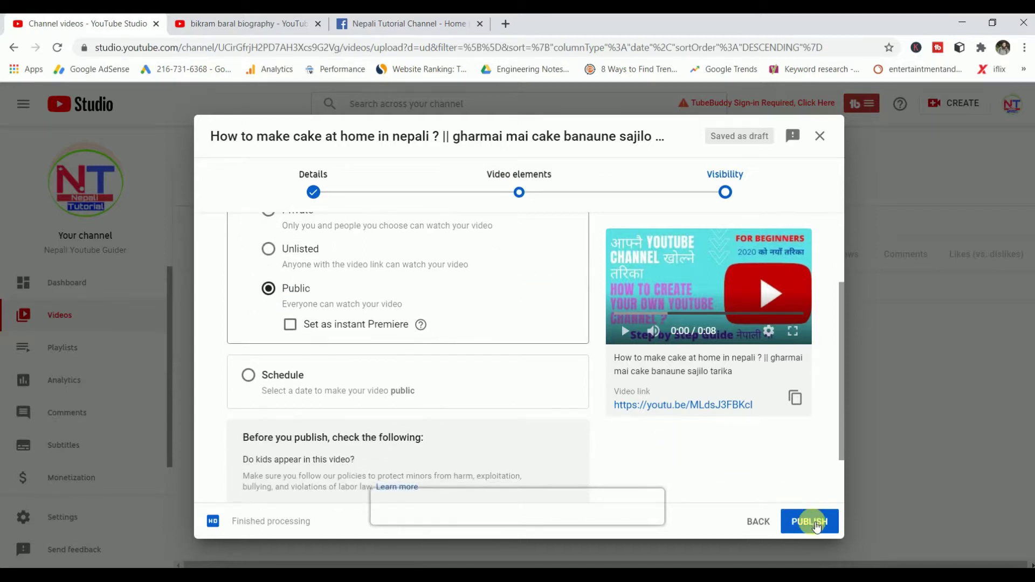
left_click(815, 523)
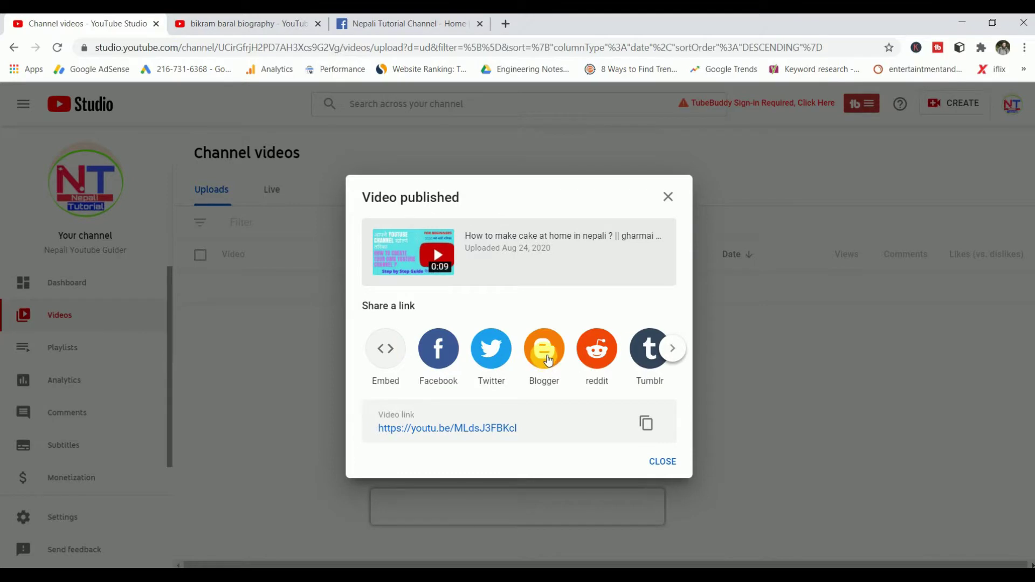
Dismiss the Video published dialog and return to the YouTube search results tab
left_click(662, 462)
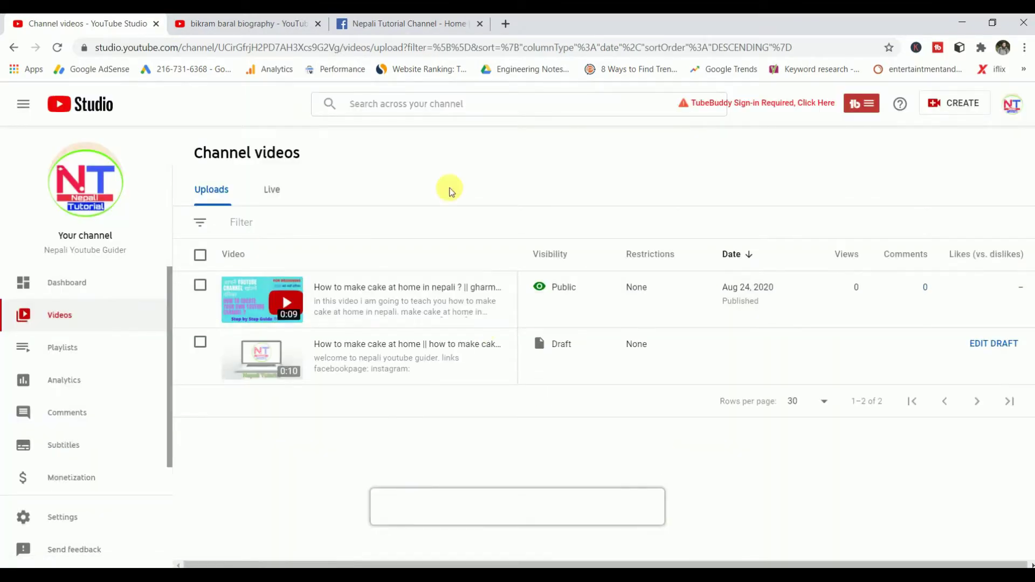
left_click(273, 22)
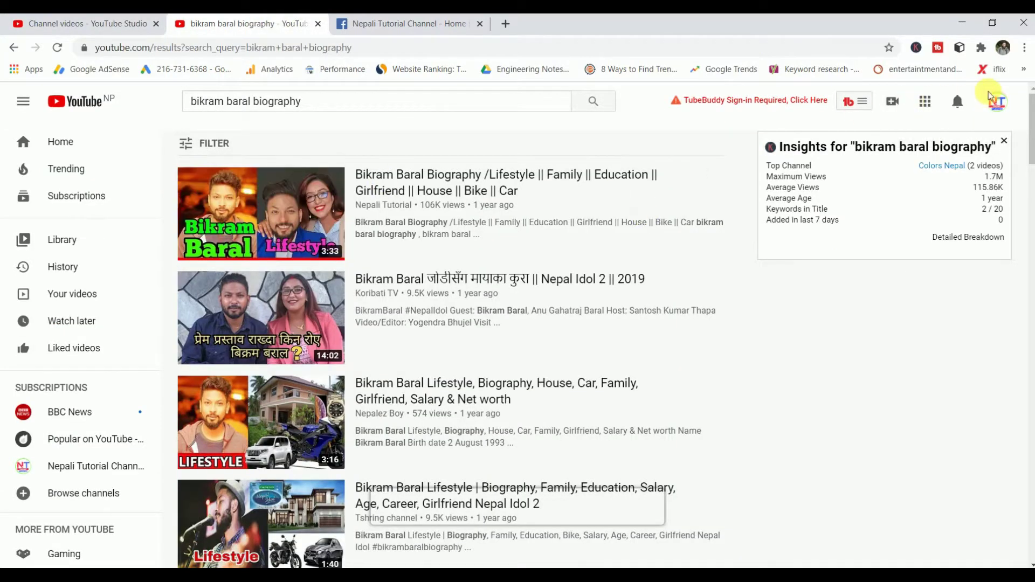
Go to Your channel from the avatar menu and scroll to the cake video under Uploads
left_click(997, 102)
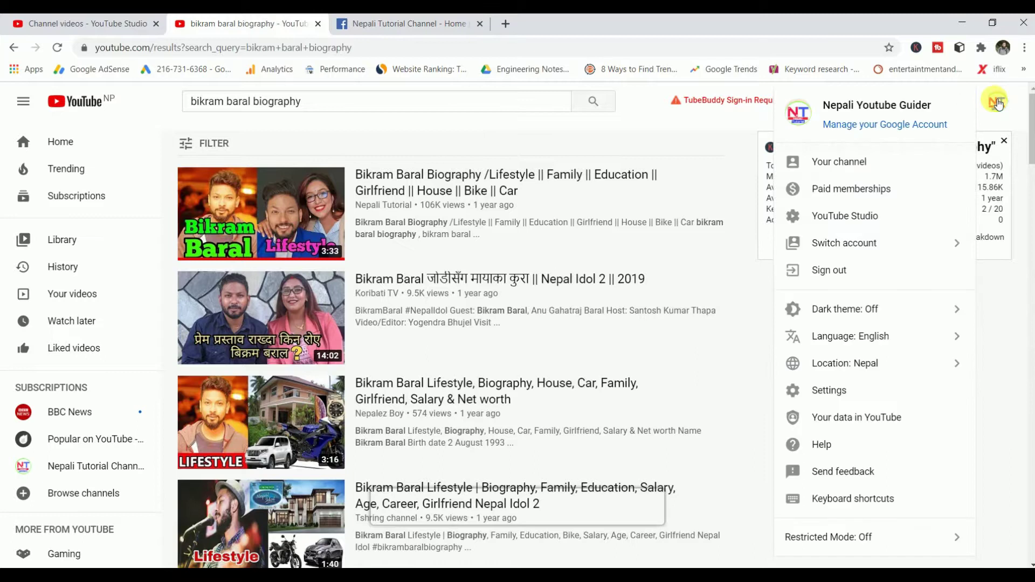
left_click(872, 158)
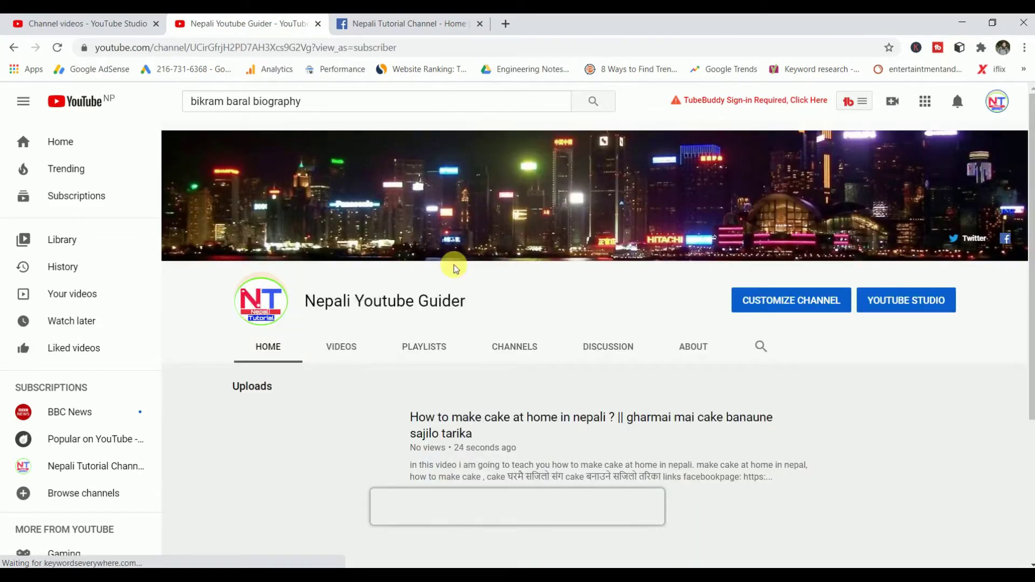
scroll(464, 302, "down", 1)
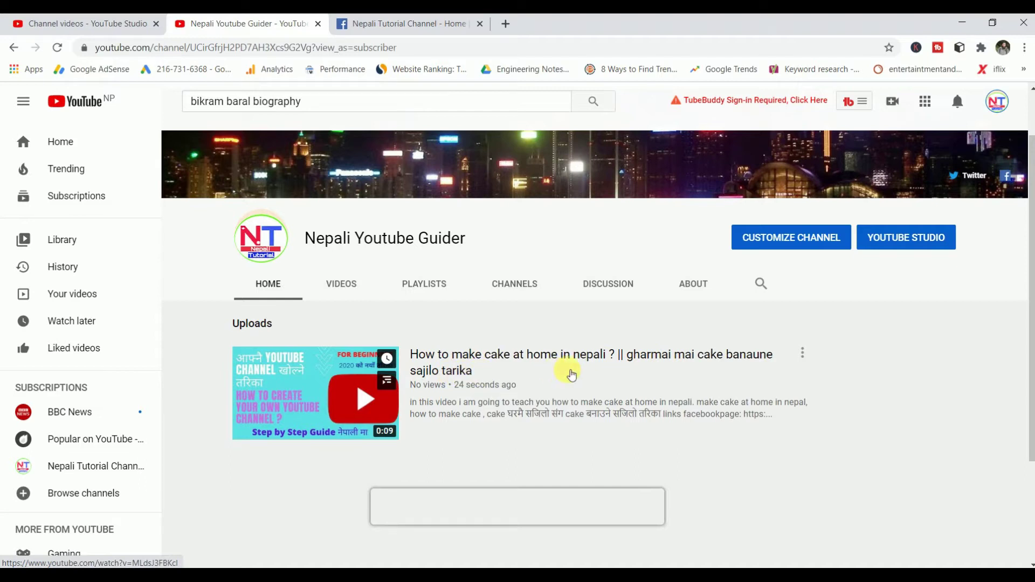
scroll(198, 368, "down", 2)
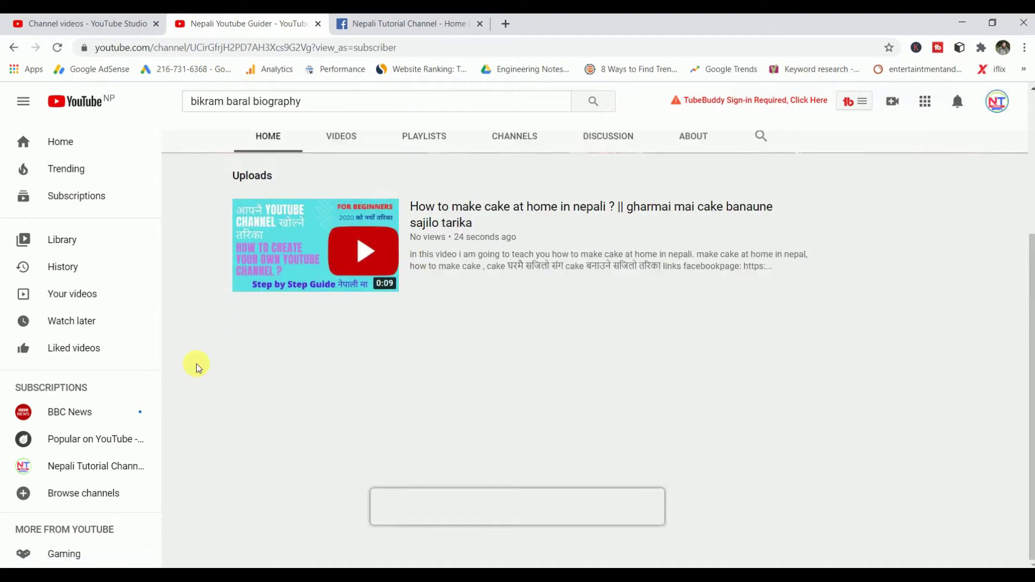
scroll(908, 327, "up", 3)
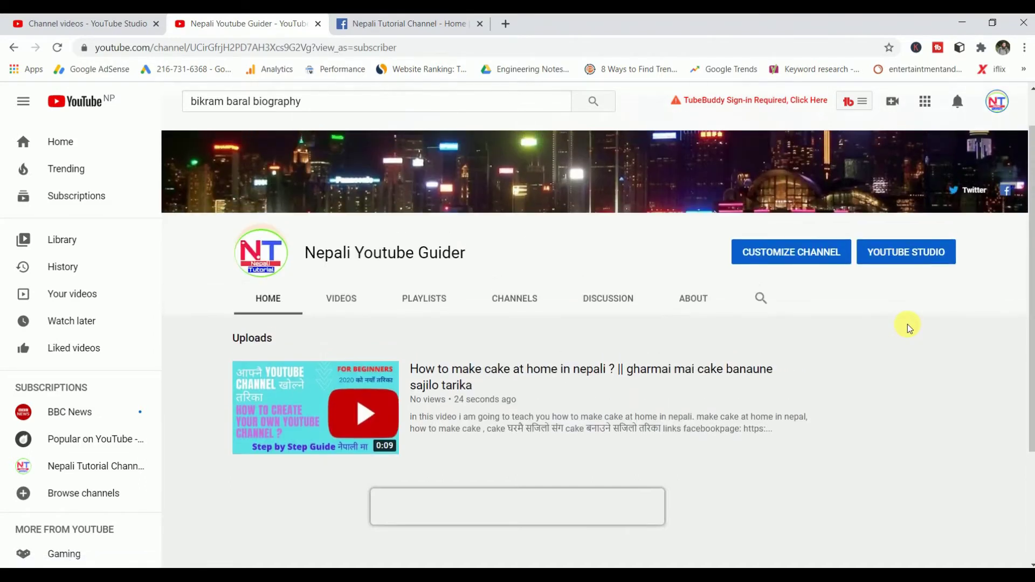